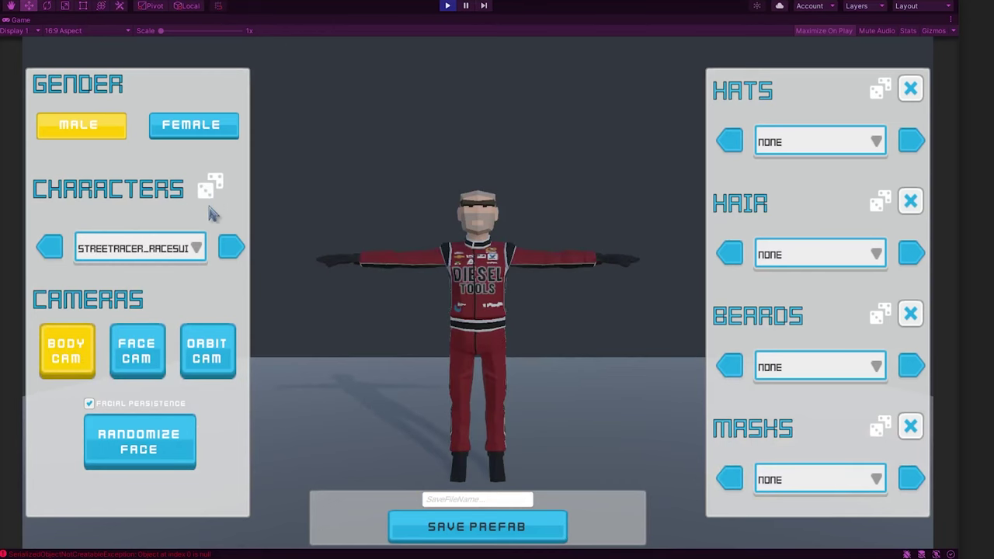
Switch to the face close-up and cycle through eight beard options
click(137, 351)
click(910, 364)
click(910, 365)
click(911, 365)
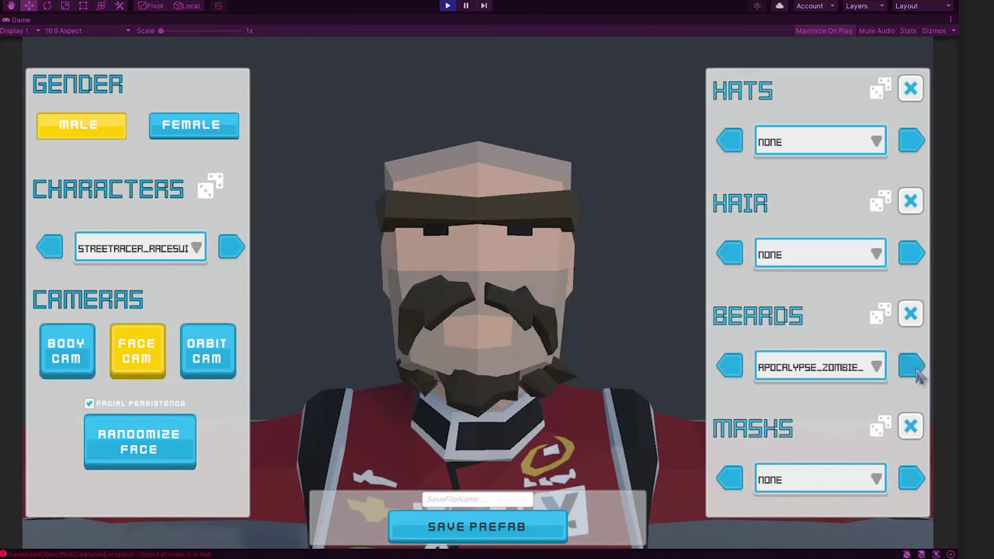
click(911, 367)
click(911, 367)
click(910, 366)
click(911, 366)
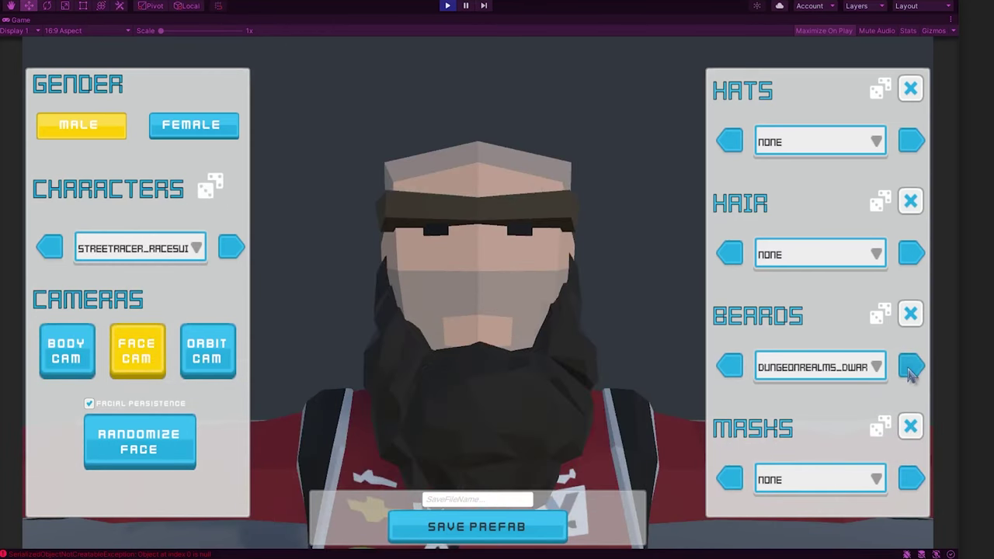
click(910, 366)
Cycle through five mask options on the character
click(911, 479)
click(911, 479)
click(911, 479)
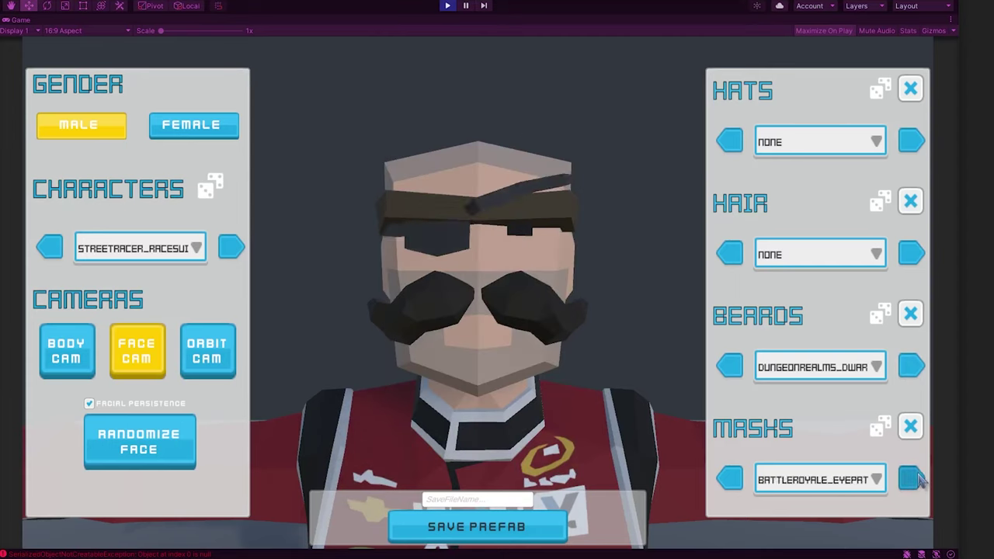
click(911, 479)
click(911, 479)
Step through four hair options and three hat options
click(910, 254)
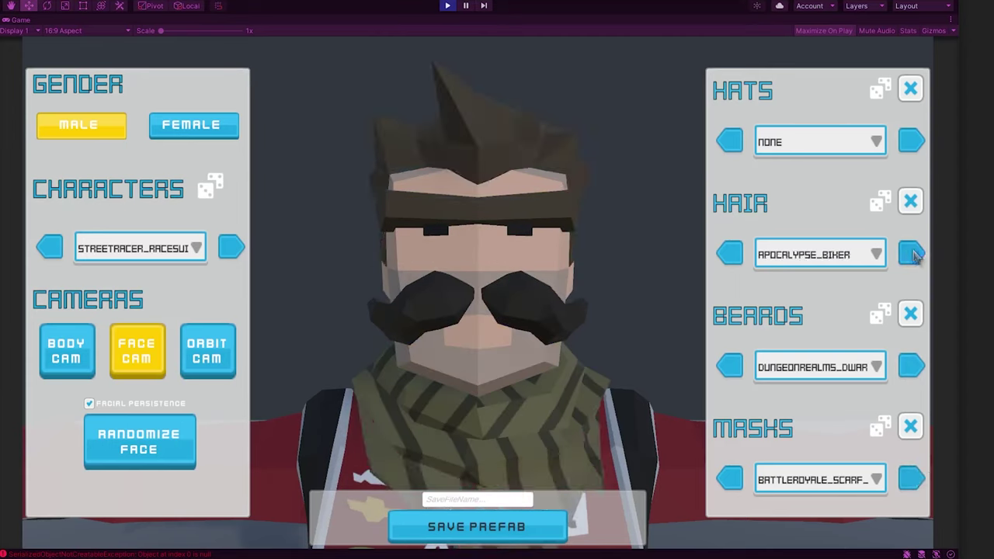
click(912, 254)
click(912, 254)
click(912, 254)
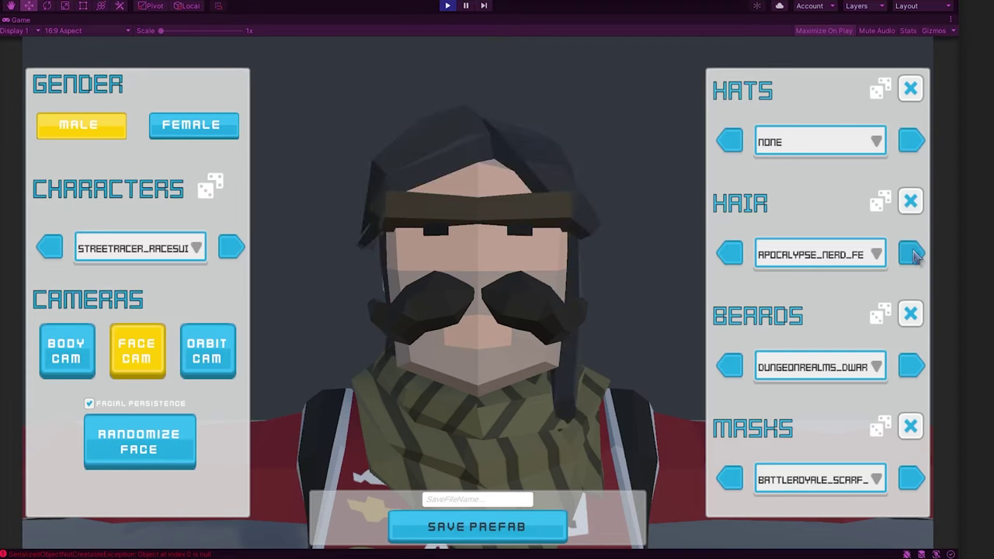
click(910, 142)
click(910, 142)
click(910, 143)
Show the whole body with an orbiting camera and randomize the face accessories eight times
click(66, 351)
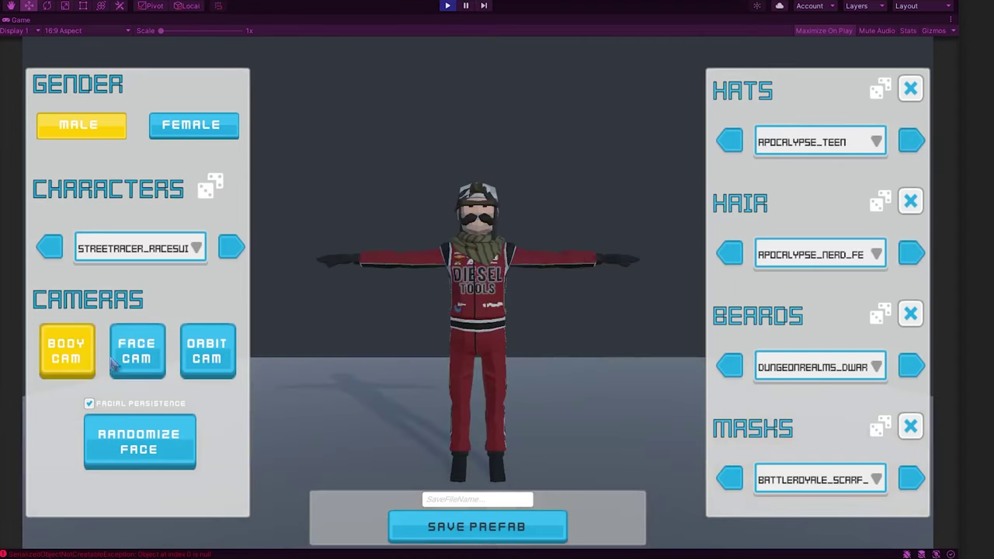
click(209, 351)
click(140, 441)
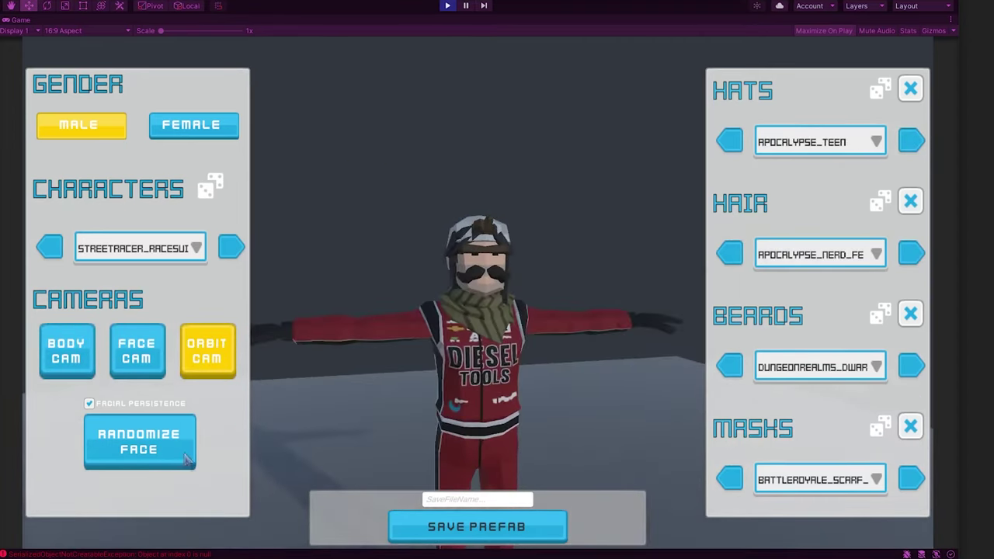
click(141, 443)
click(141, 443)
click(143, 443)
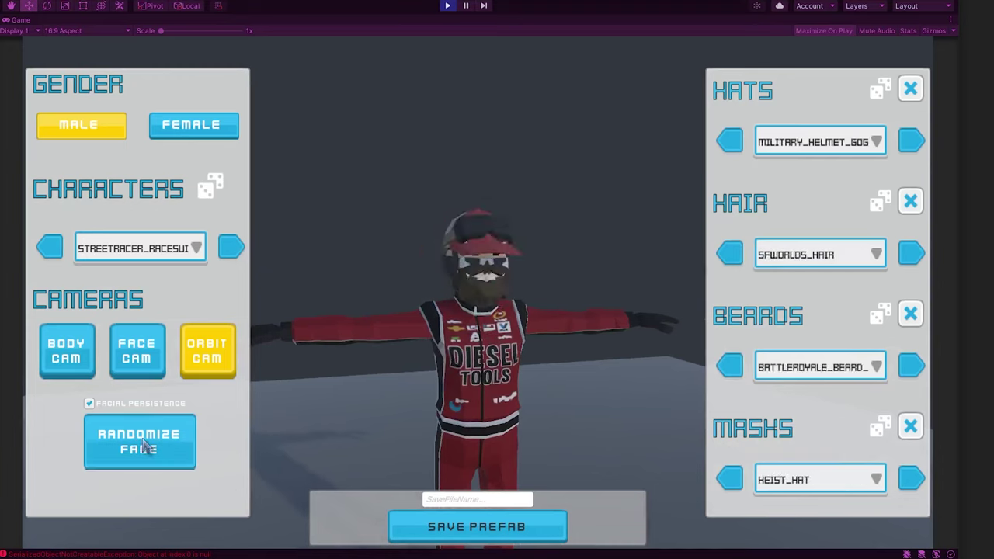
click(144, 444)
click(145, 444)
click(145, 444)
click(145, 444)
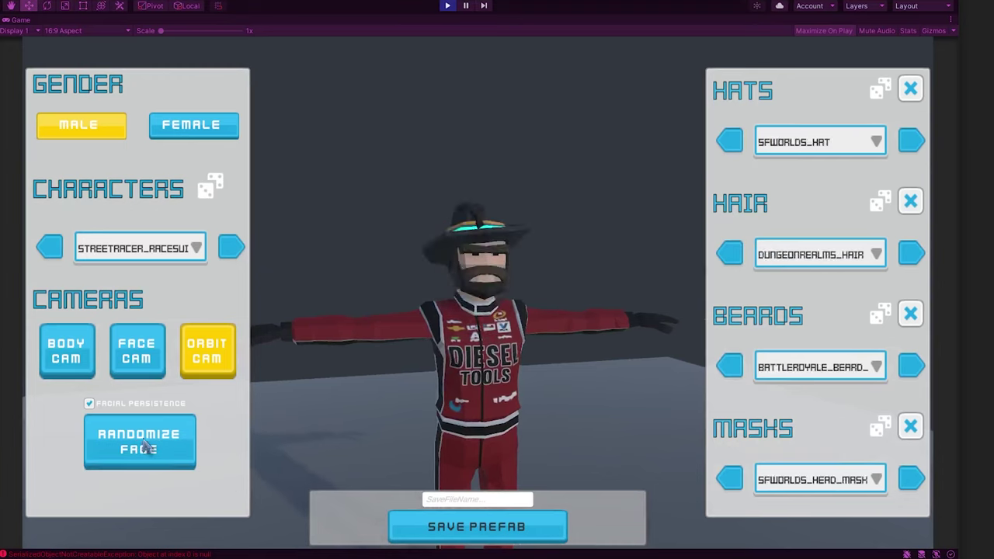
Make the character female, remove beard, mask and hat, and roll random hairstyles
click(194, 126)
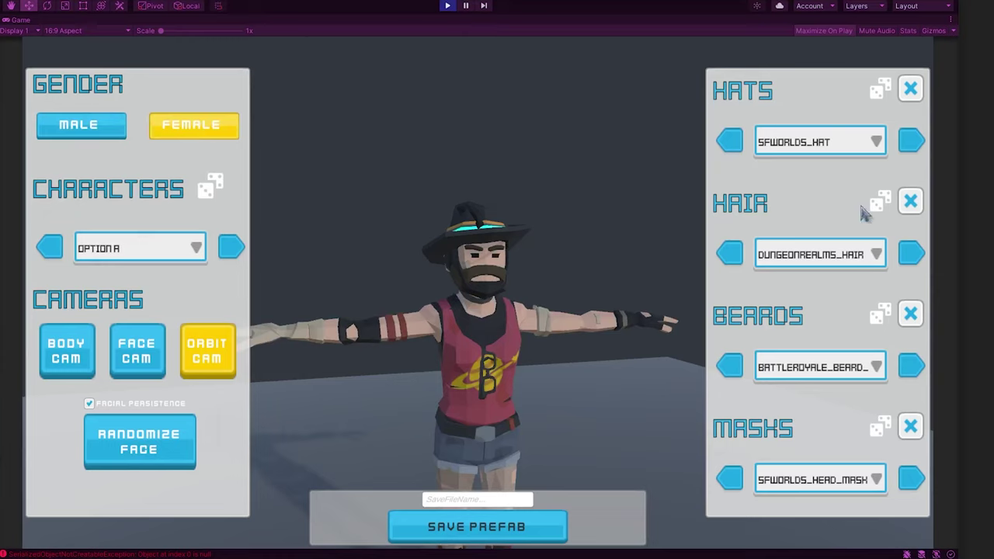
click(910, 313)
click(910, 426)
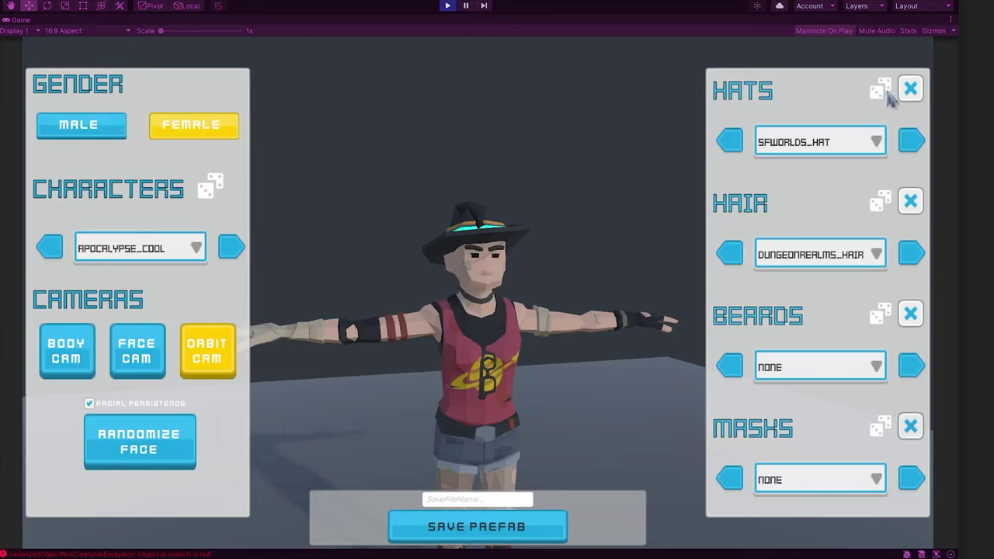
click(882, 89)
click(885, 91)
click(883, 201)
click(908, 92)
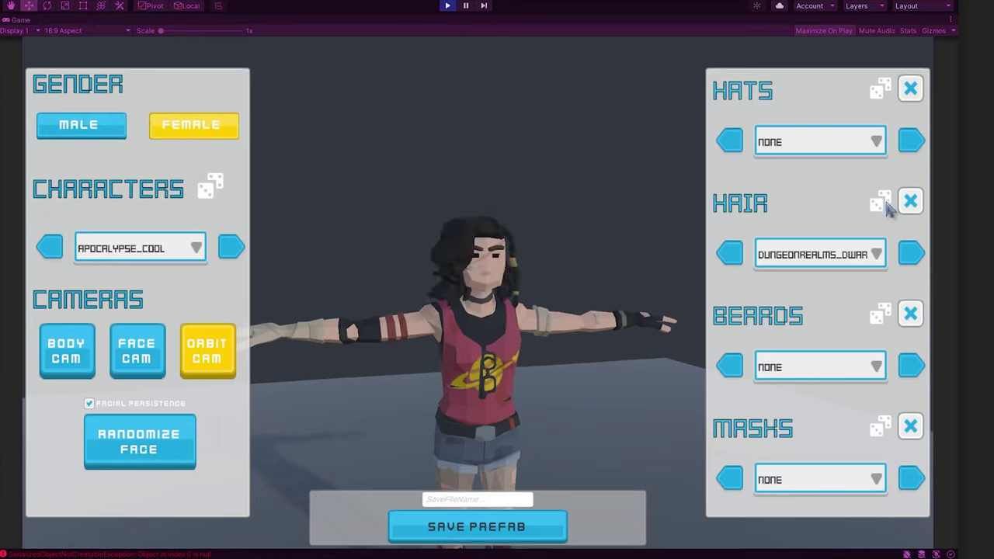
click(885, 203)
click(883, 204)
Give the character a random mask, rerolling it three times
click(883, 428)
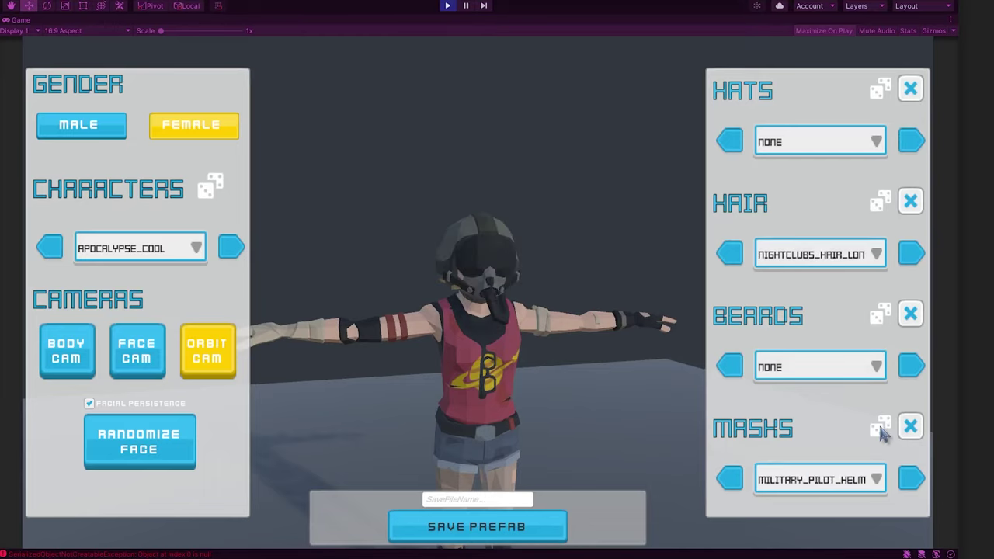
click(882, 430)
click(882, 429)
click(882, 429)
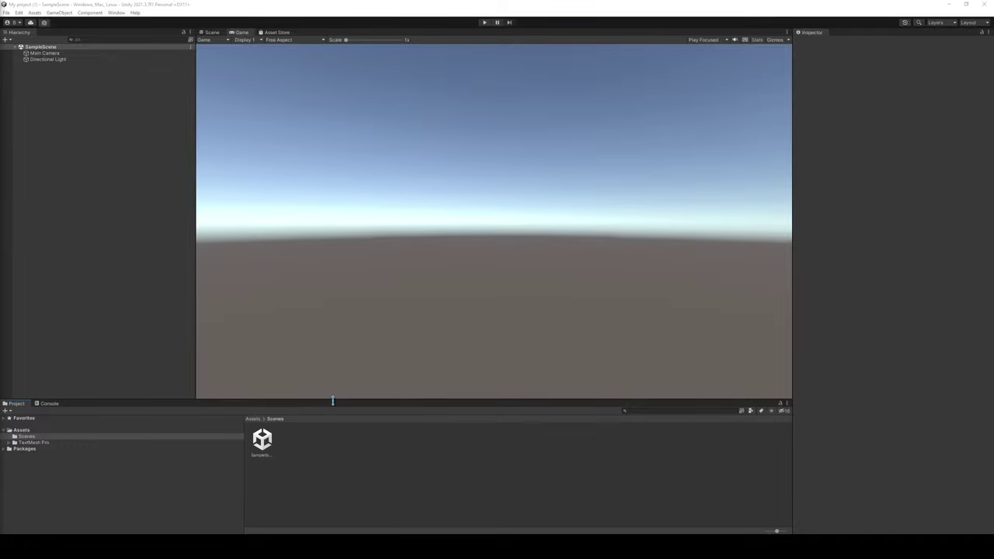
Enlarge the Project panel and confirm importing the CETKv0.5.2 package
drag(332, 401, 333, 334)
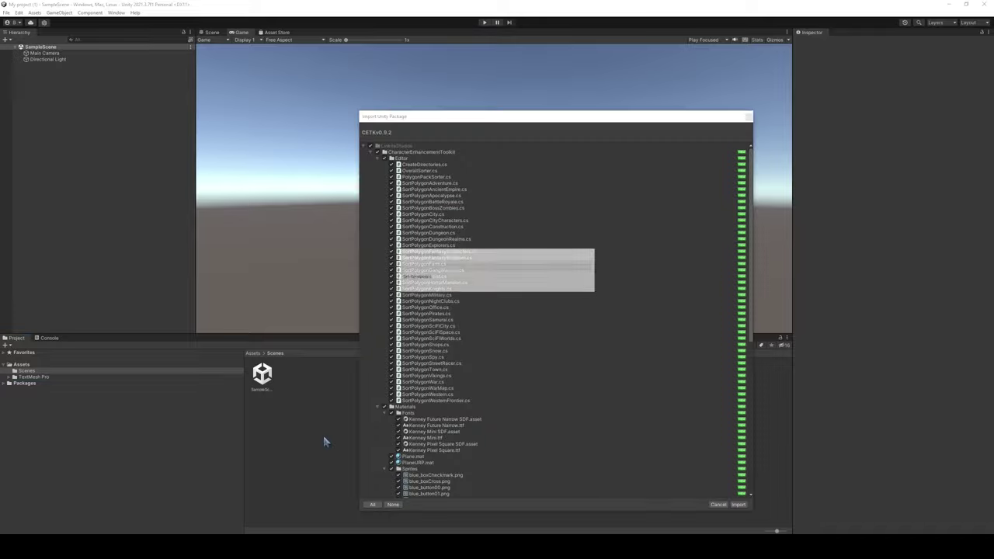
click(737, 504)
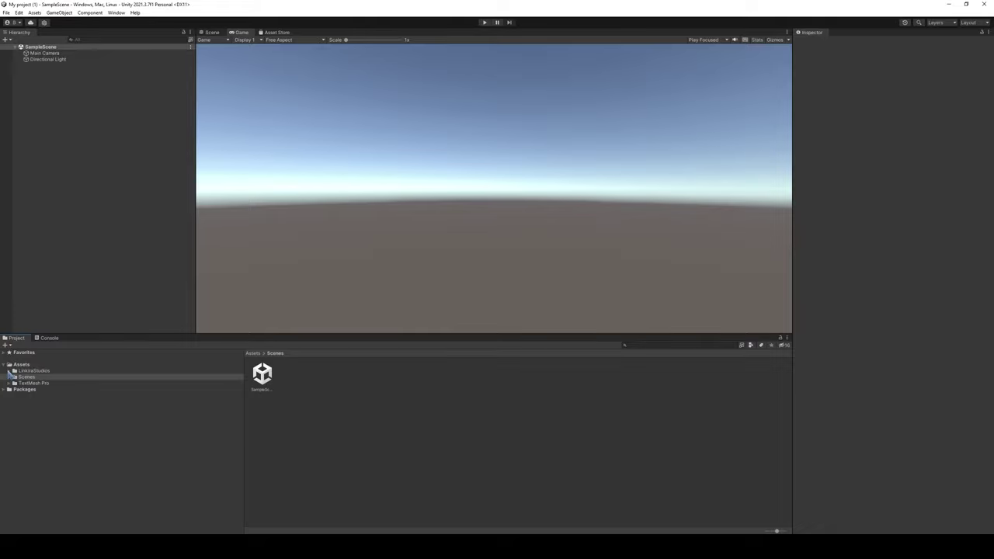
Open AdultCharacterSelect from CharacterEnhancementToolkit/Scenes, play it, and switch the character to female
click(10, 370)
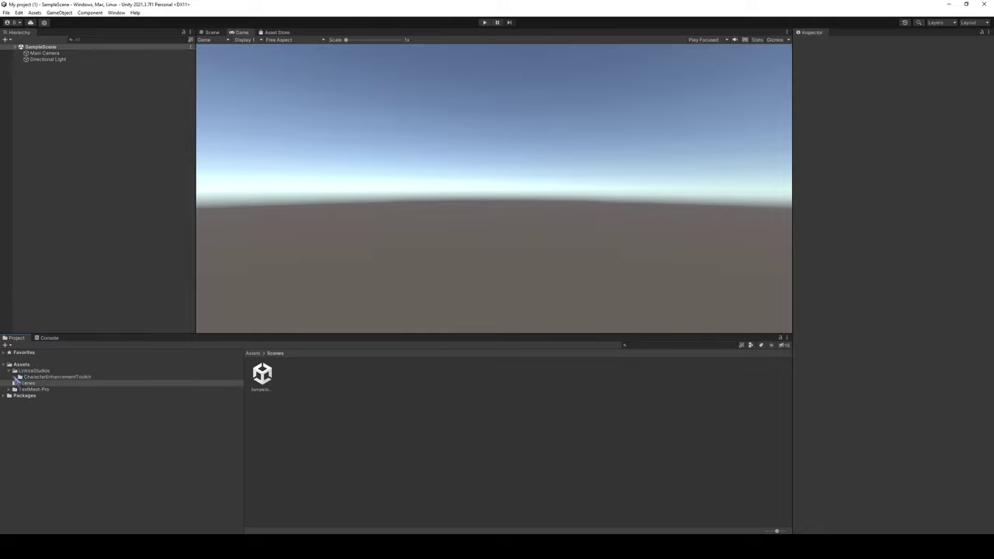
click(20, 377)
click(39, 402)
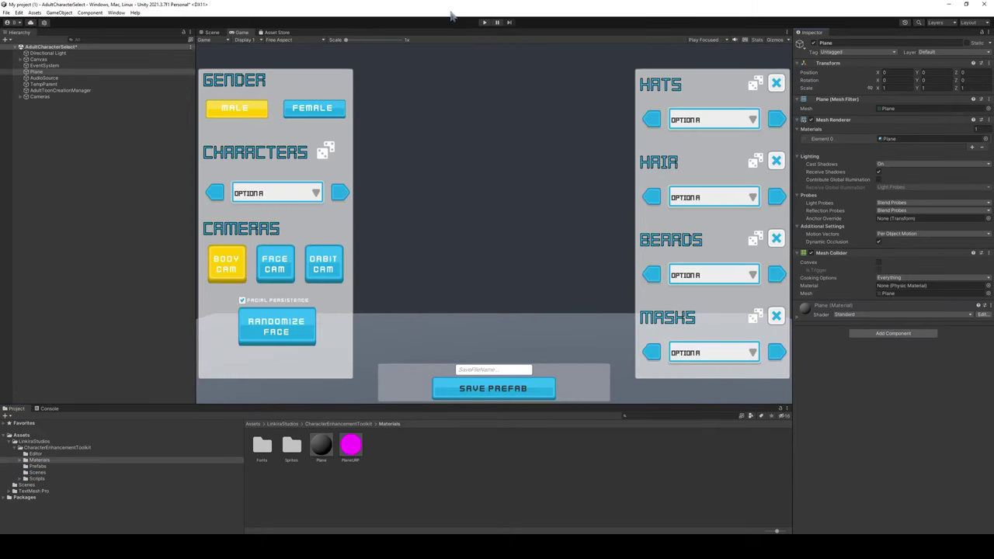
click(484, 23)
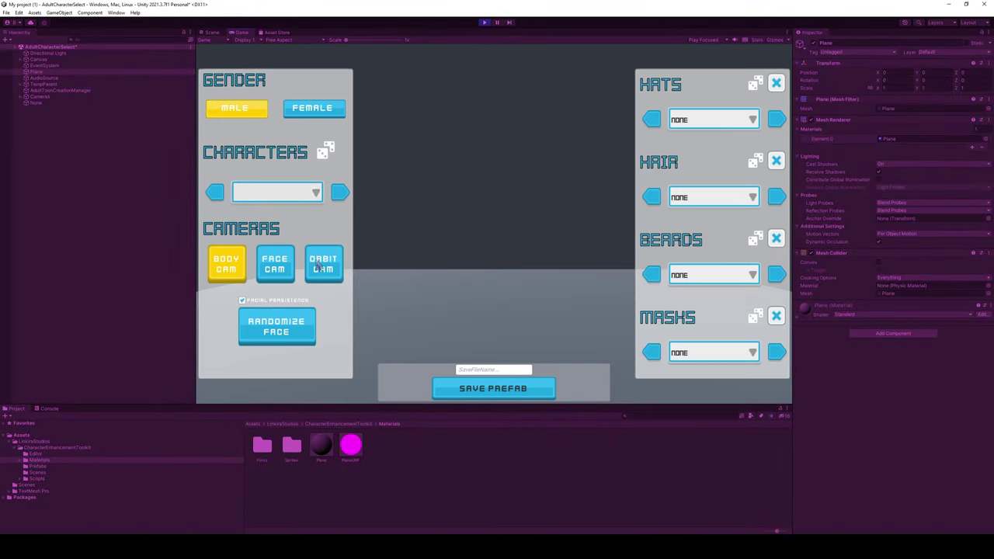
click(320, 115)
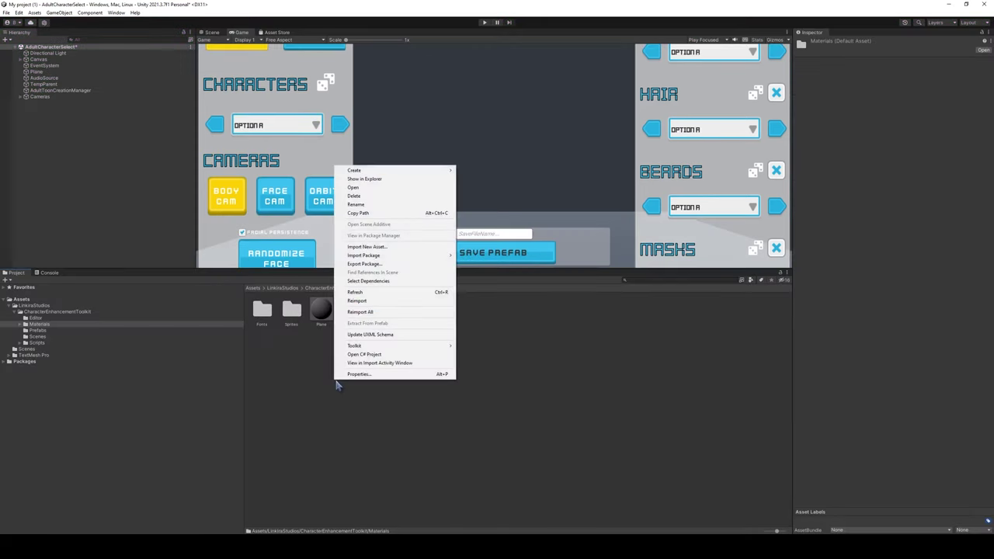
Import the POLYGON Gang Warfare unitypackage as a custom package from the Synty Polygon folder
mouse_move(413, 257)
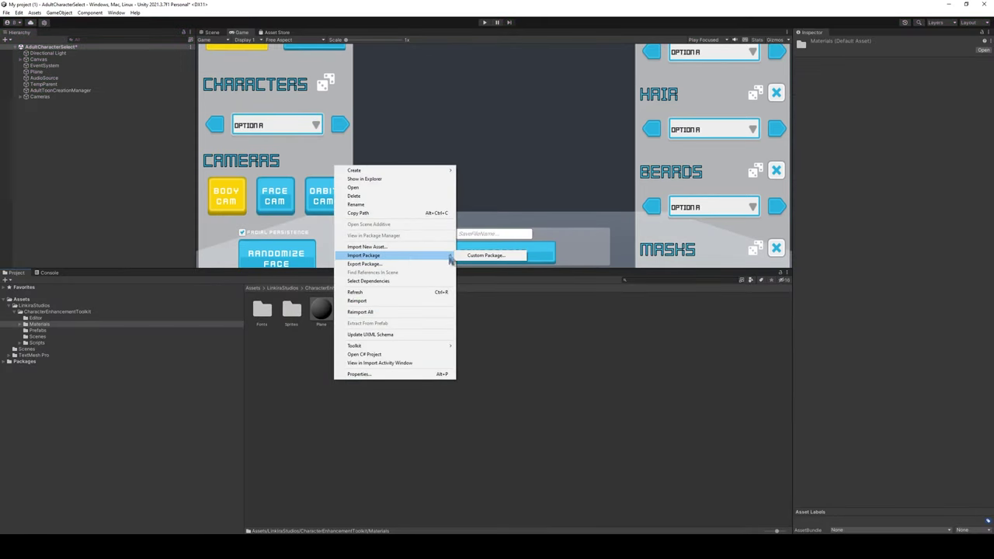
click(488, 256)
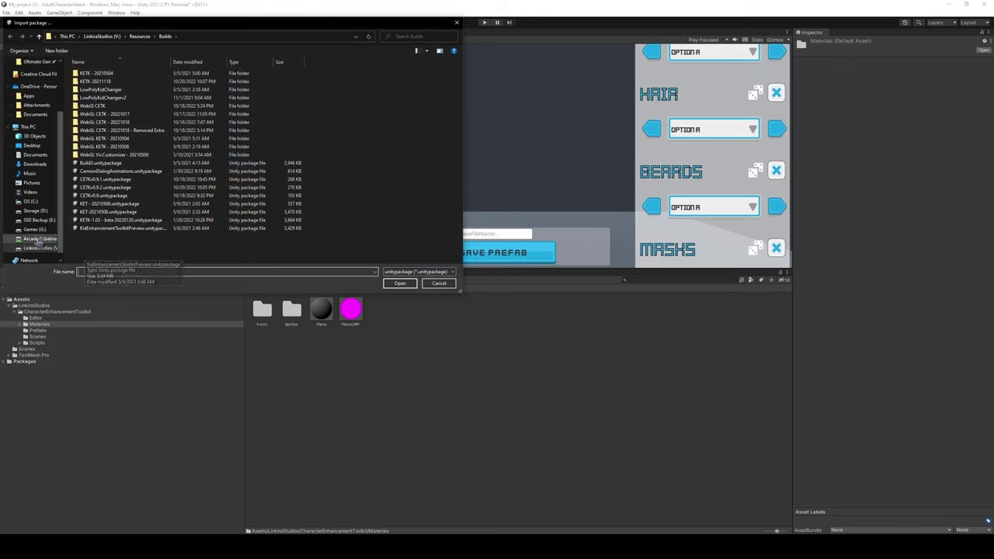
click(33, 248)
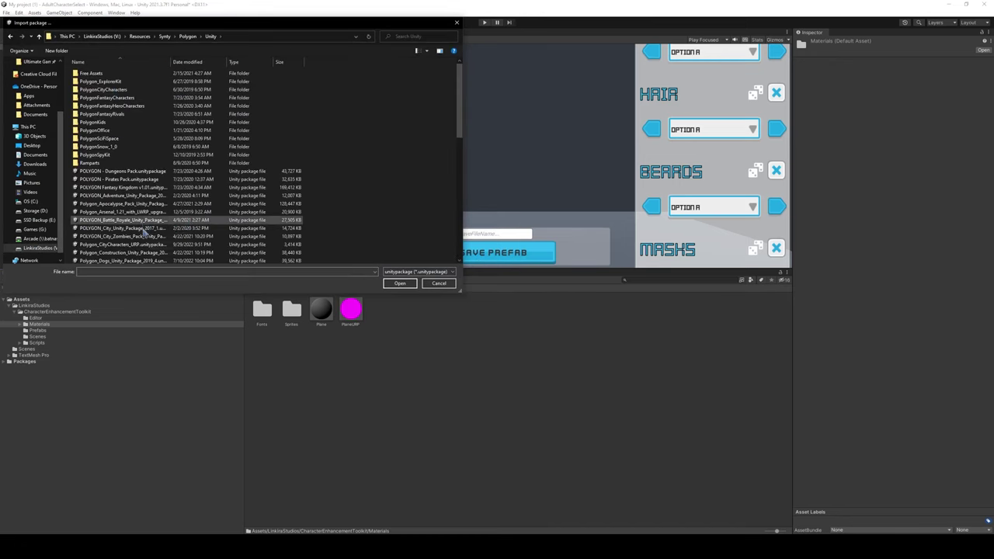
scroll(140, 244, down, 5)
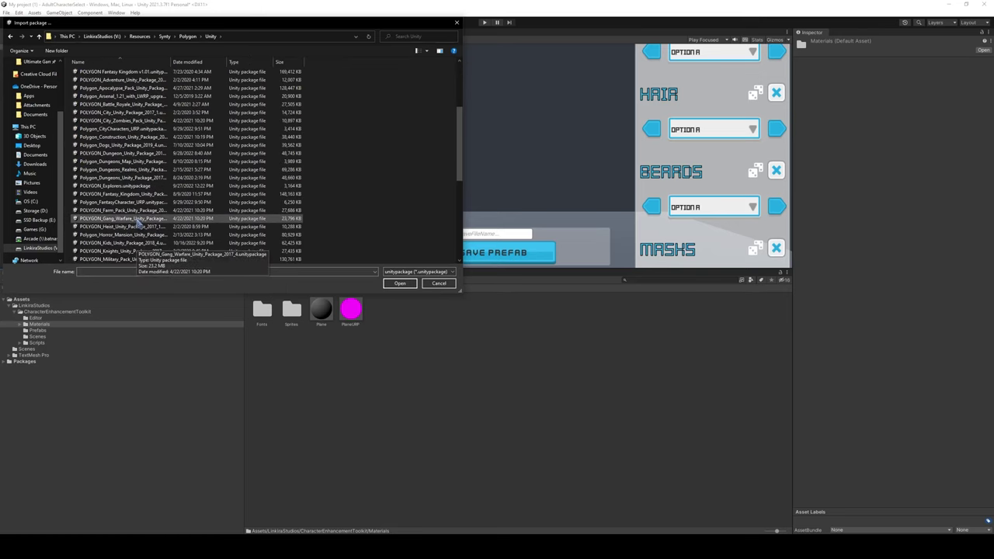
double_click(137, 219)
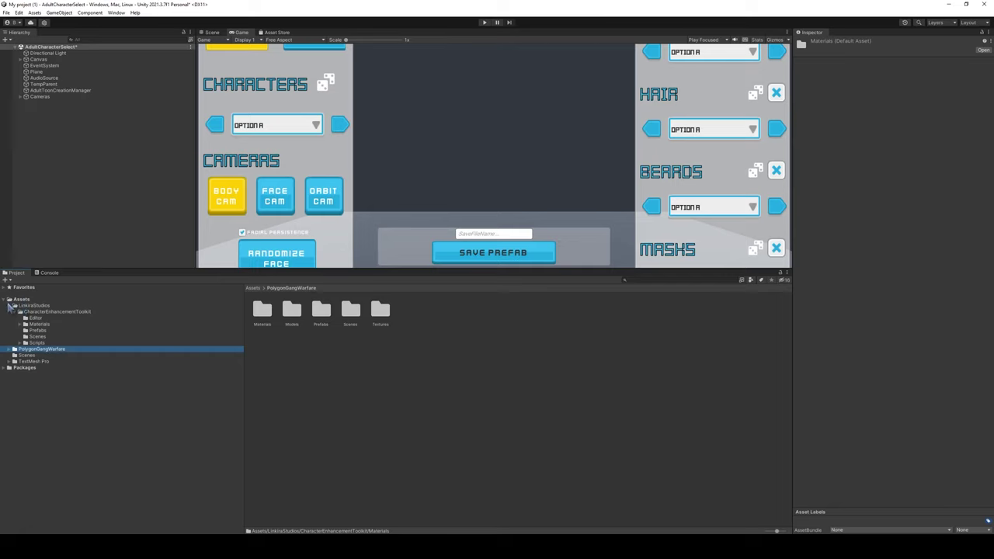
Create a new Assets folder named Resources and drag PolygonGangWarfare into it
click(10, 306)
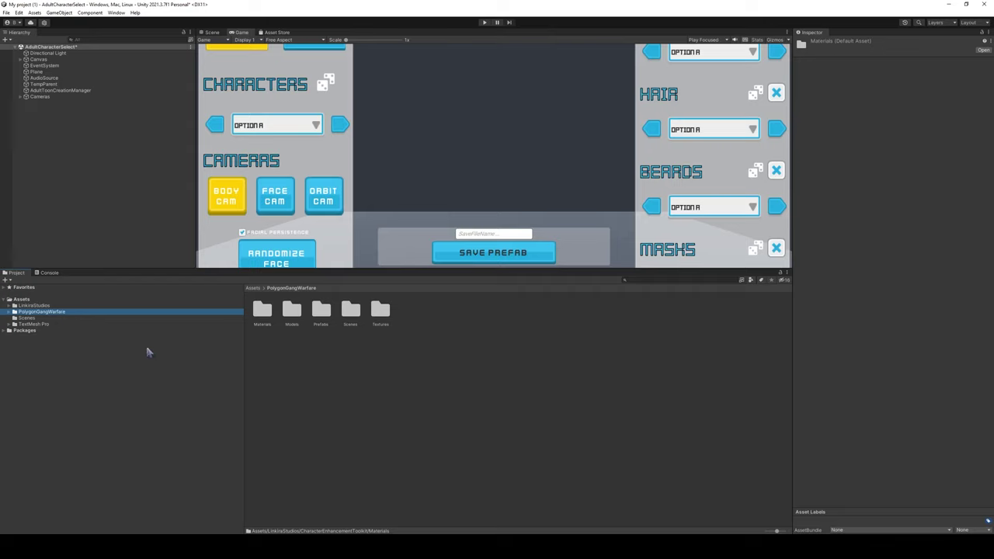
click(28, 300)
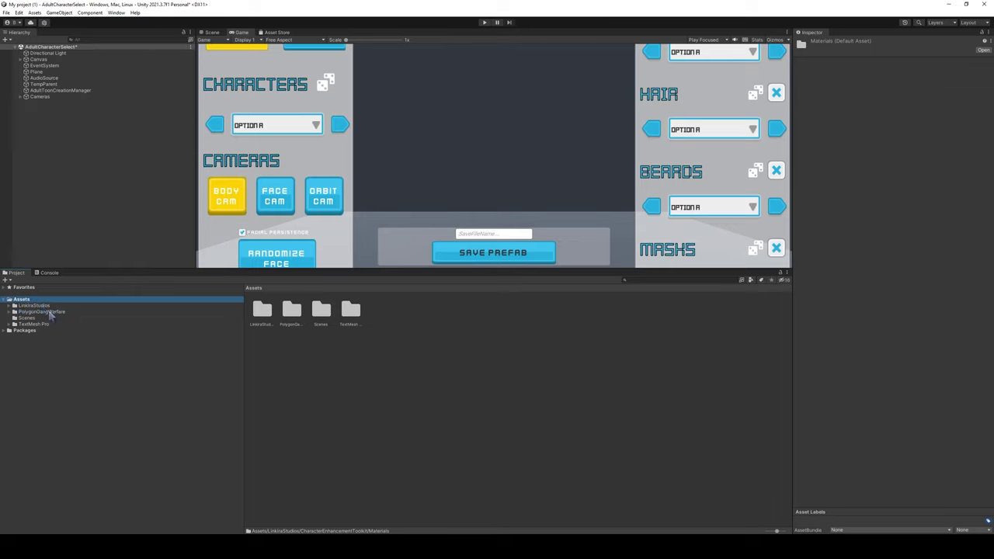
click(51, 312)
click(21, 299)
right_click(347, 390)
mouse_move(452, 180)
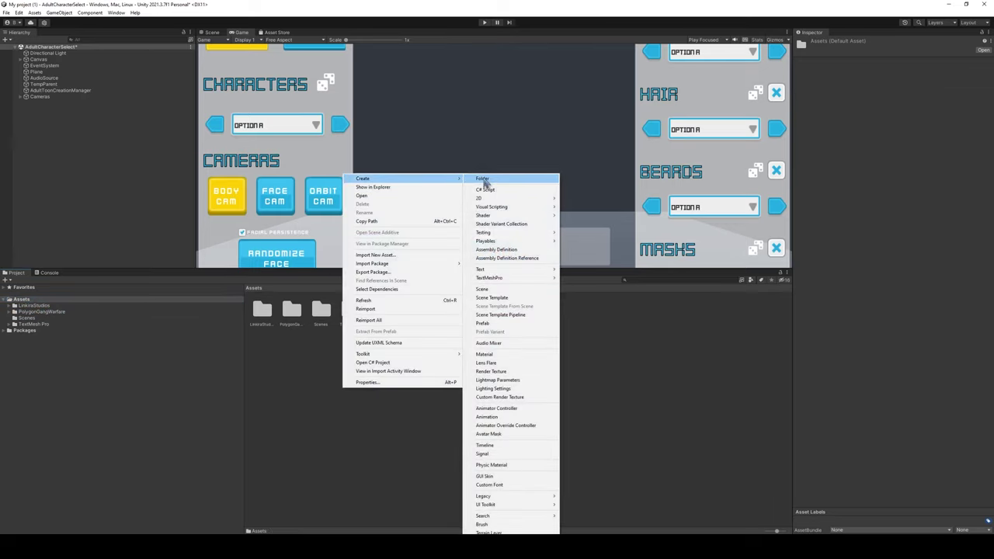
click(483, 180)
text(Resources)
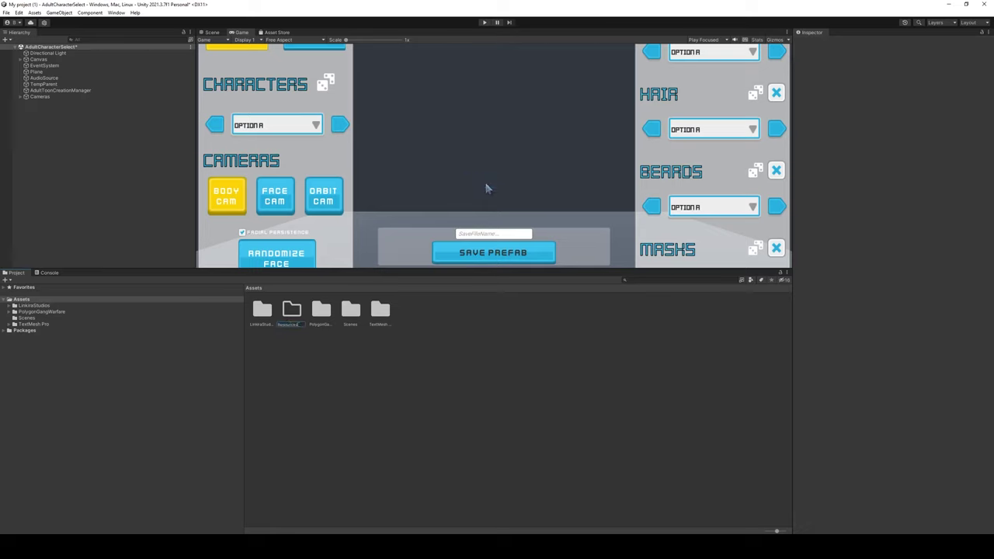
key(Return)
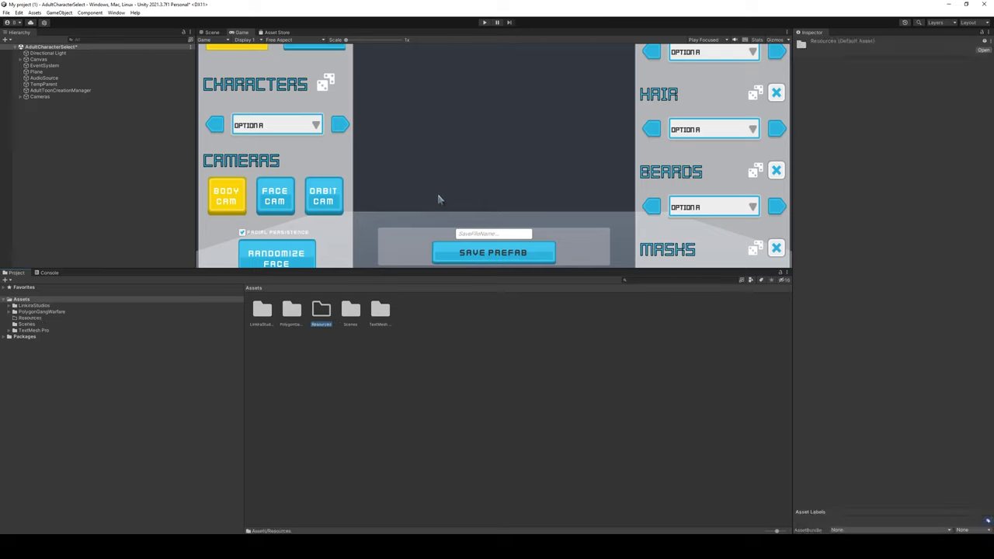
click(36, 311)
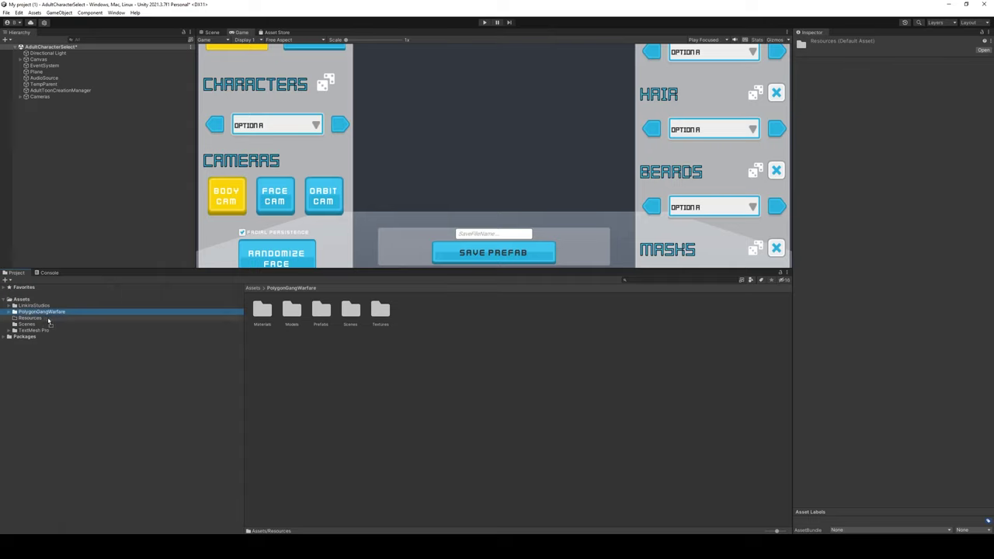
drag(48, 320, 50, 323)
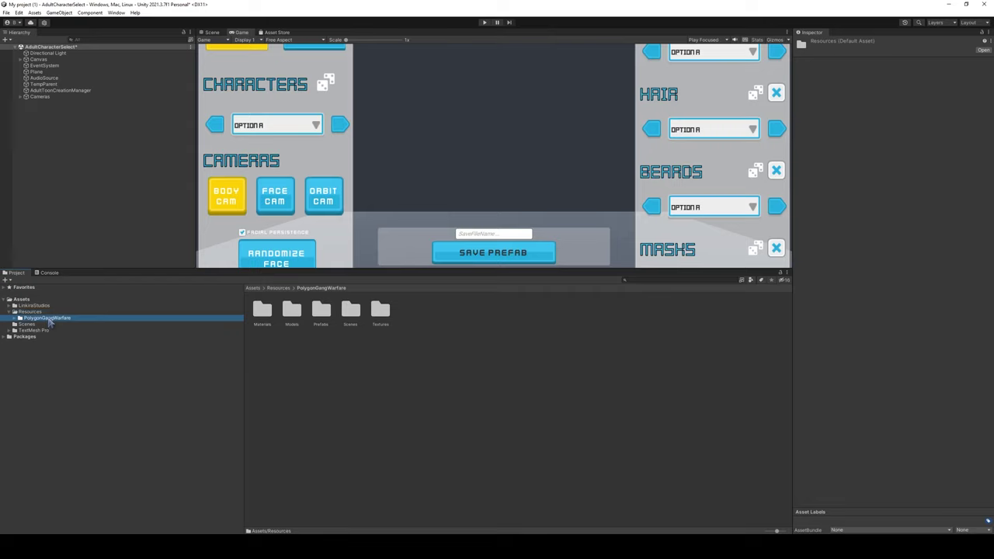
Open the Pack Sorter via Toolkit > Show Toolkit Window and drag it into position
right_click(323, 378)
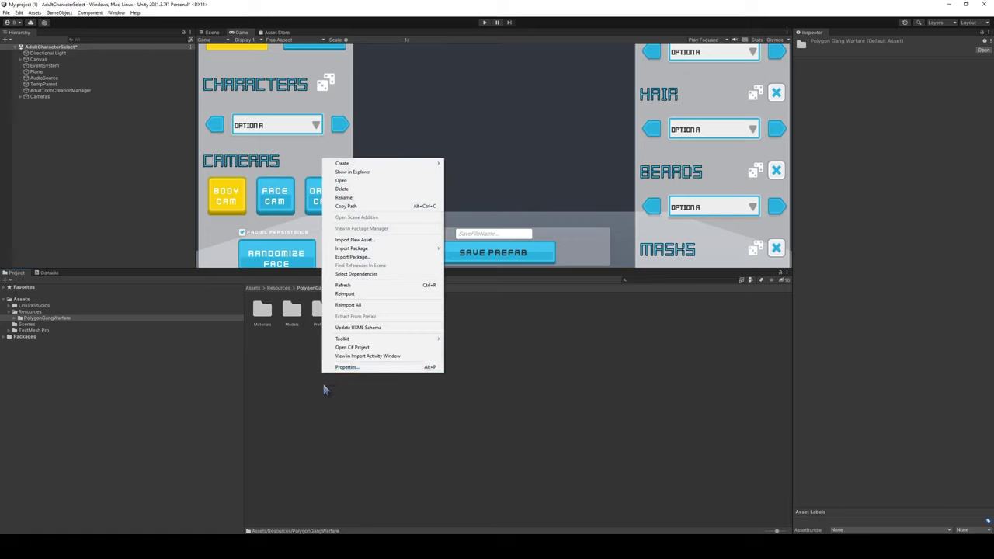
right_click(325, 385)
mouse_move(424, 353)
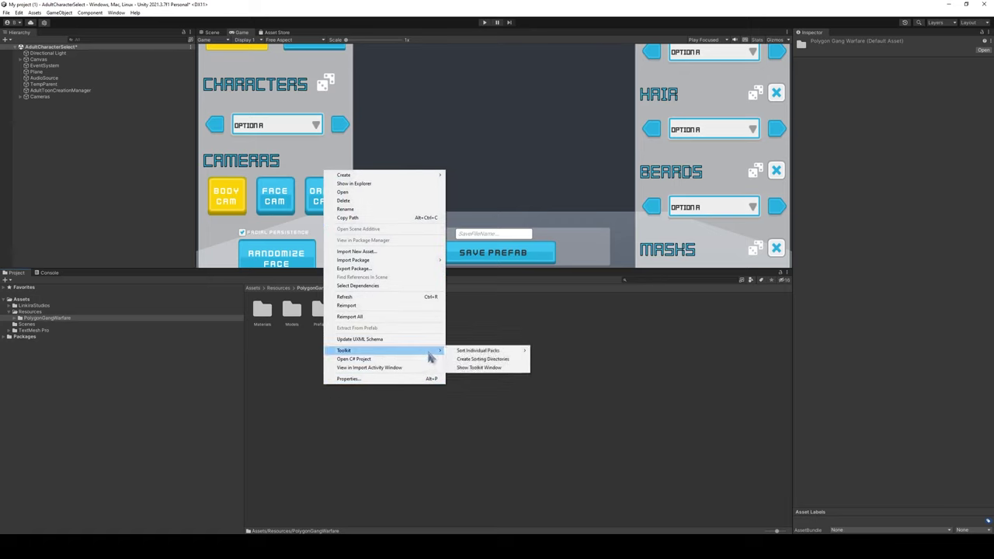
click(484, 368)
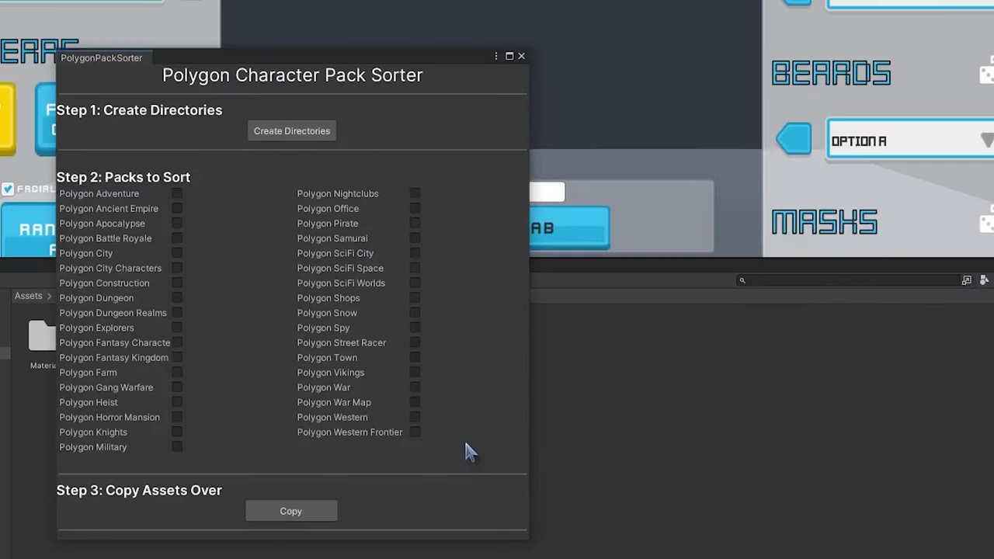
drag(360, 168, 424, 184)
drag(349, 54, 382, 20)
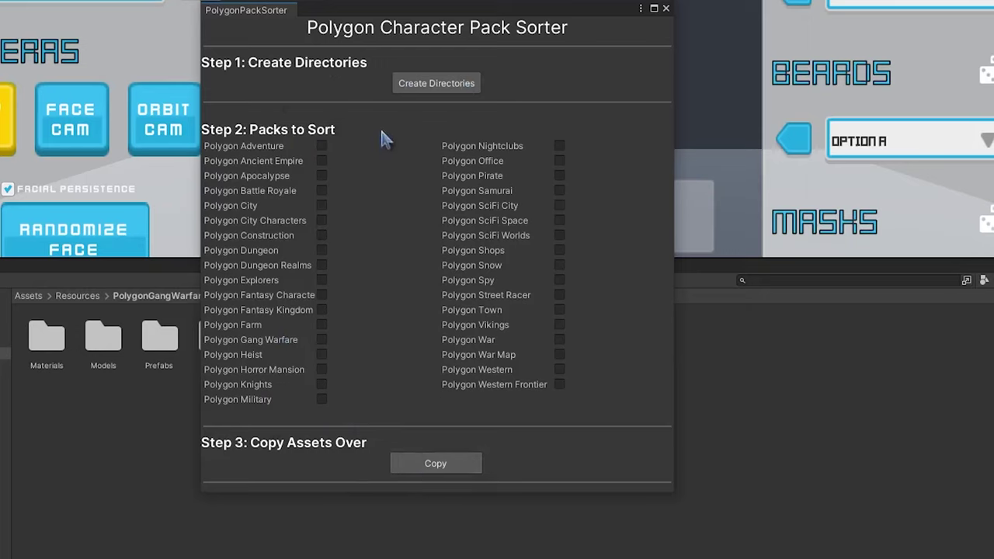
Run Create Directories, then expand Sorted, Characters and Weapons to check the new folders
click(428, 84)
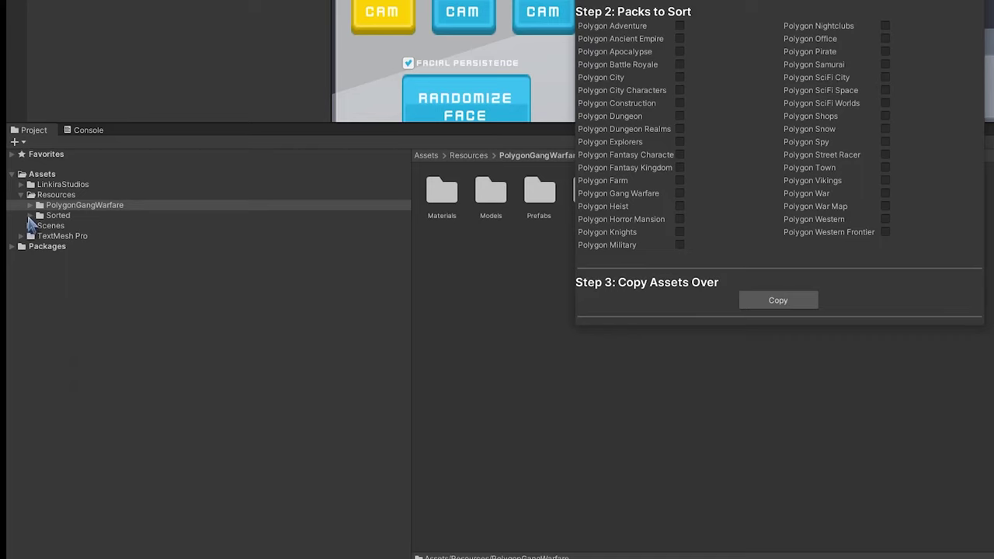
click(30, 216)
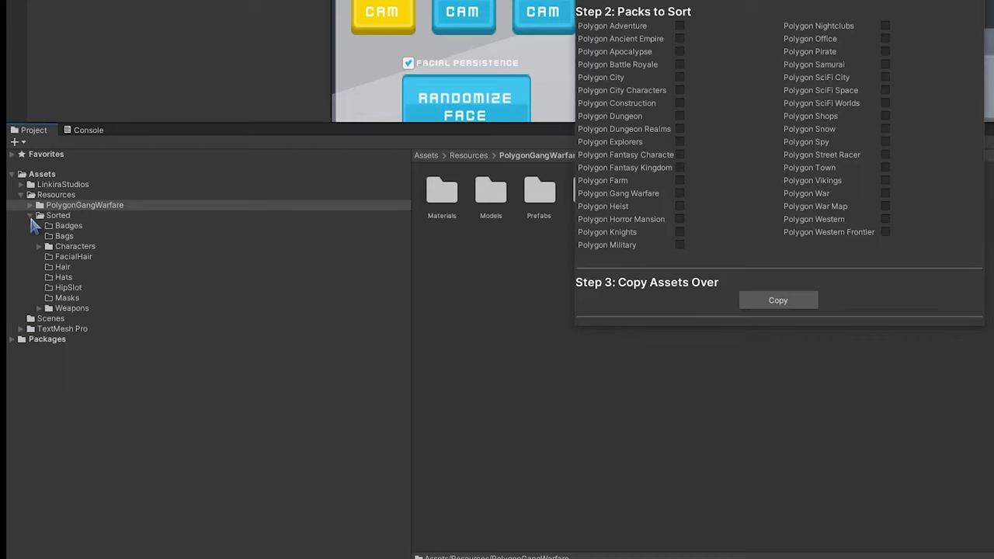
click(39, 246)
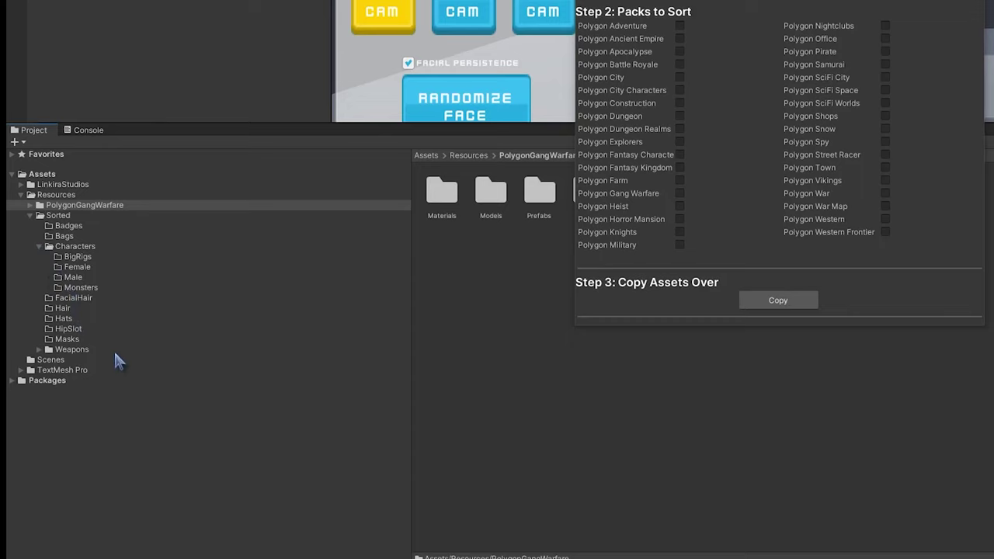
click(39, 349)
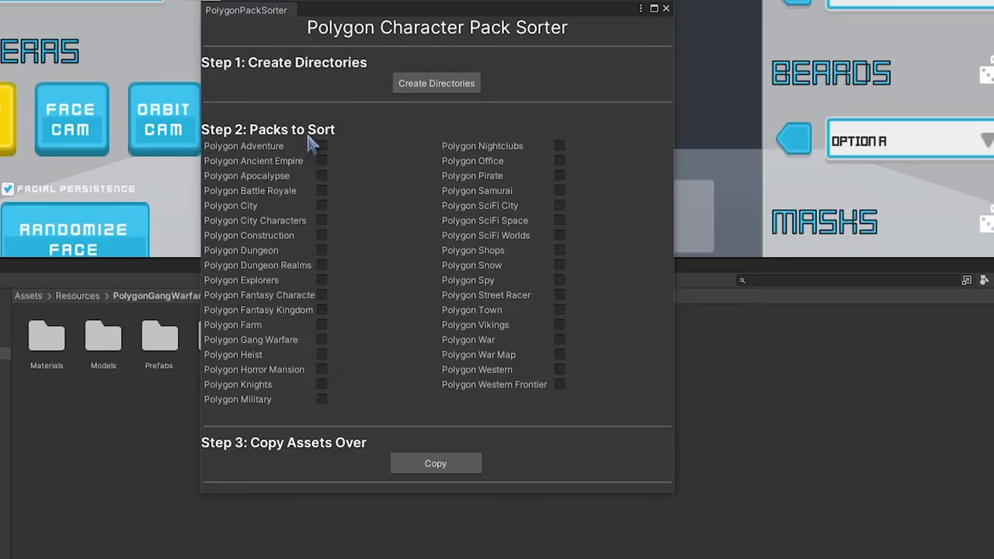
Tick Polygon Gang Warfare, run Copy into the Sorted folders, then stop play mode
click(322, 339)
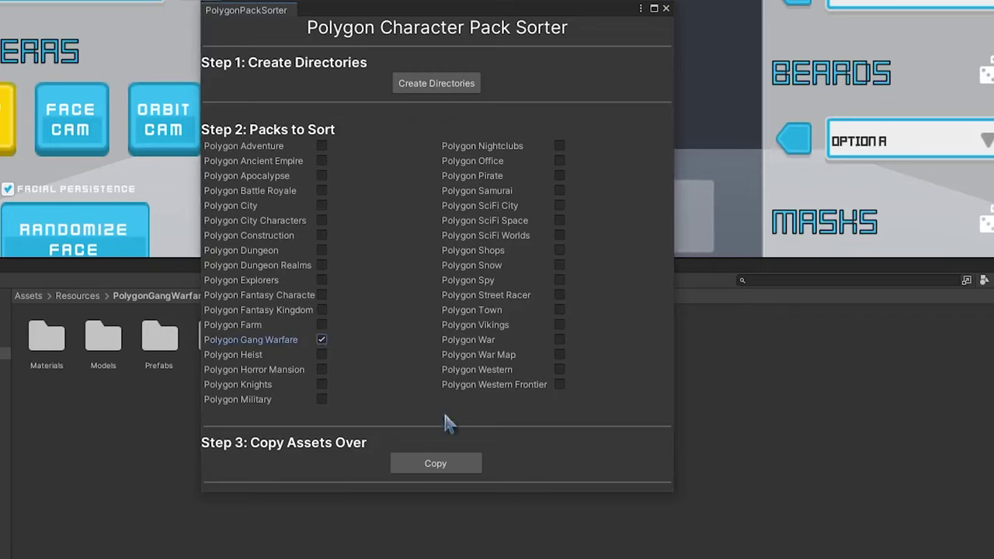
click(426, 464)
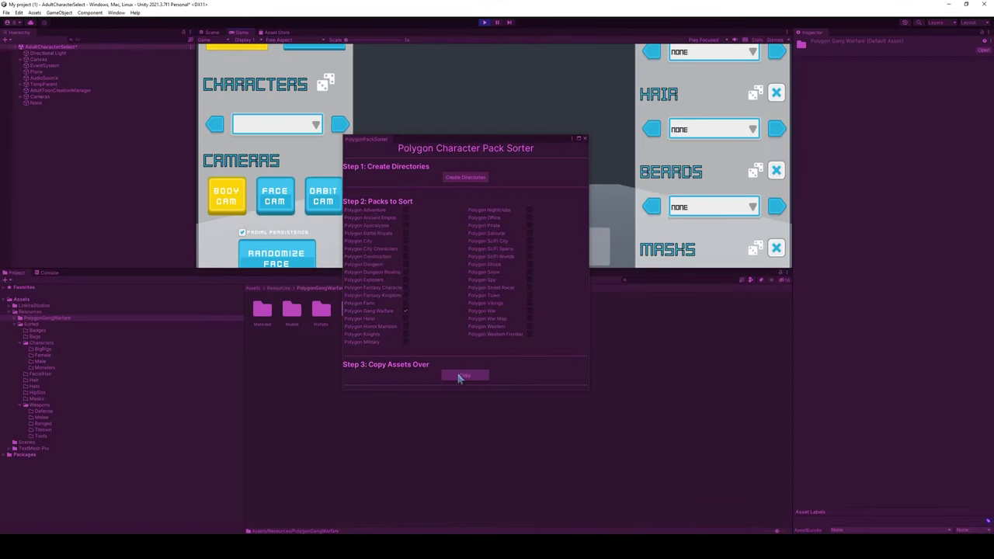
click(484, 23)
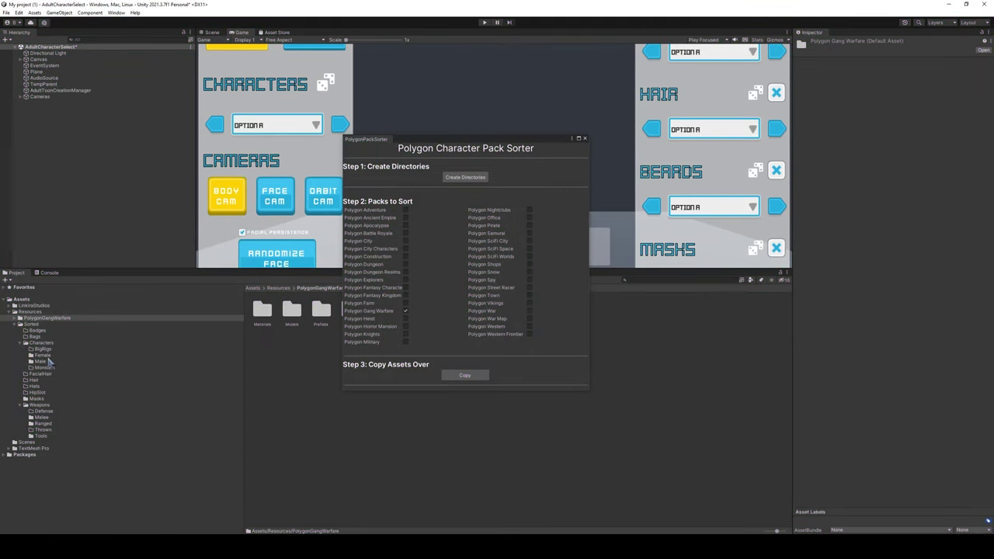
Review the sorted Masks, Female, Male, Hats, Hair and FacialHair folders, then open PolygonBattleRoyale
click(39, 399)
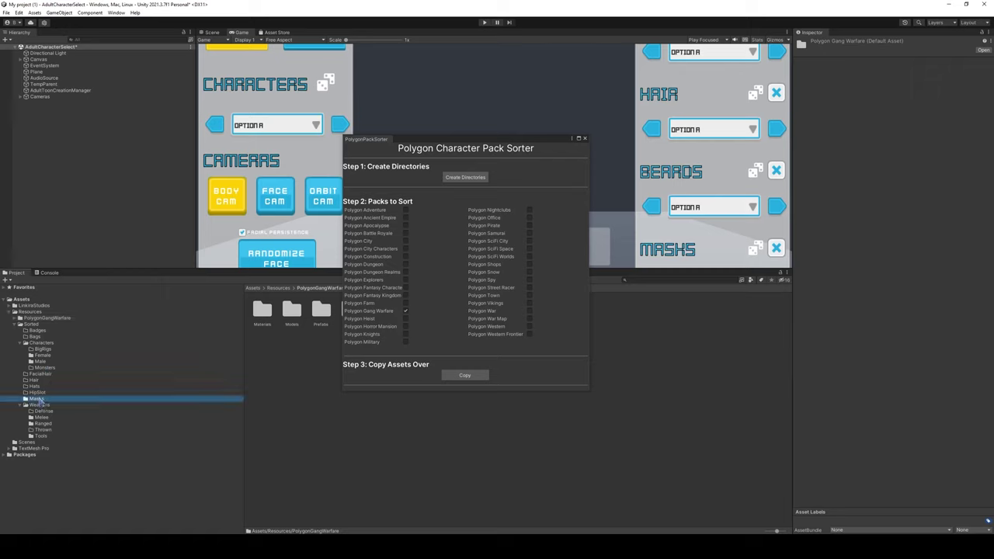
click(43, 356)
click(45, 362)
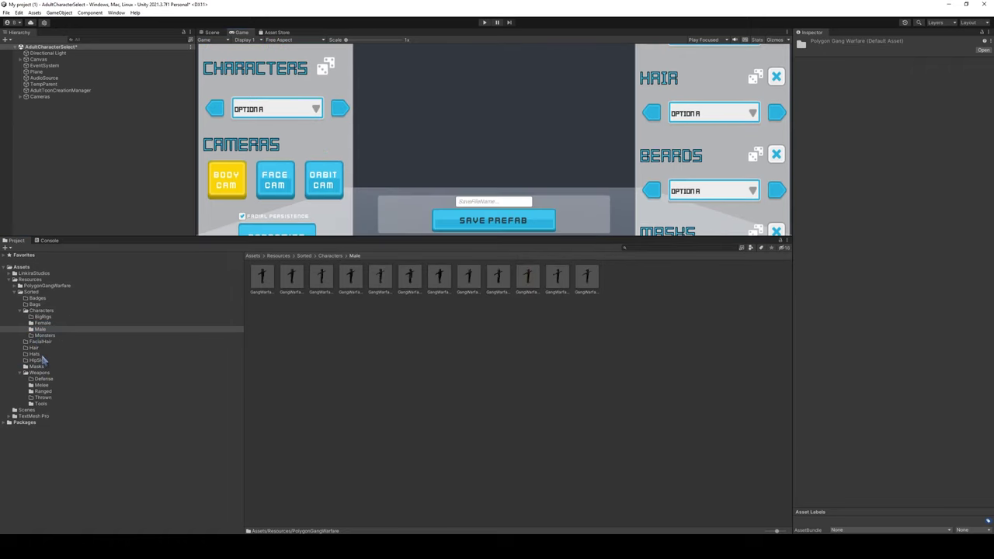
click(36, 354)
click(39, 348)
click(46, 342)
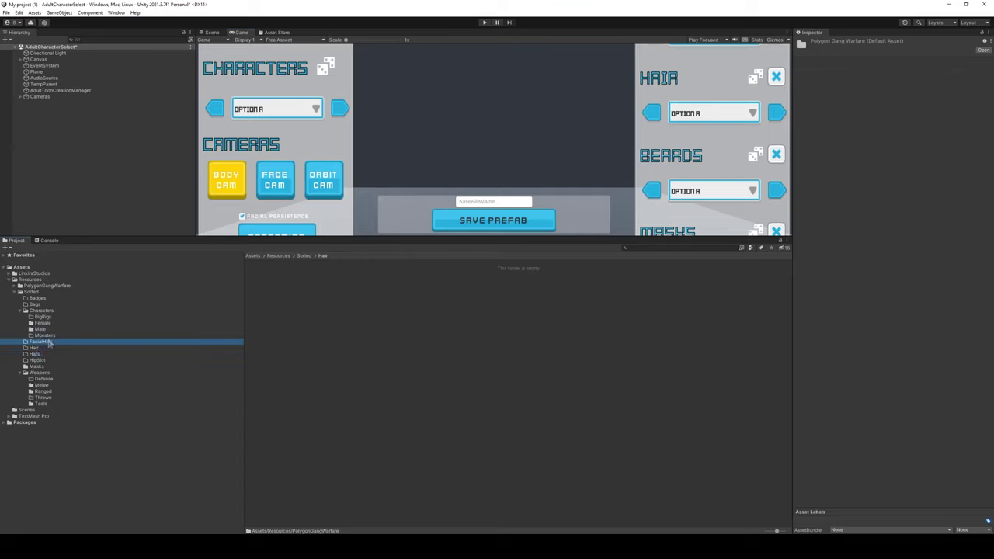
click(50, 280)
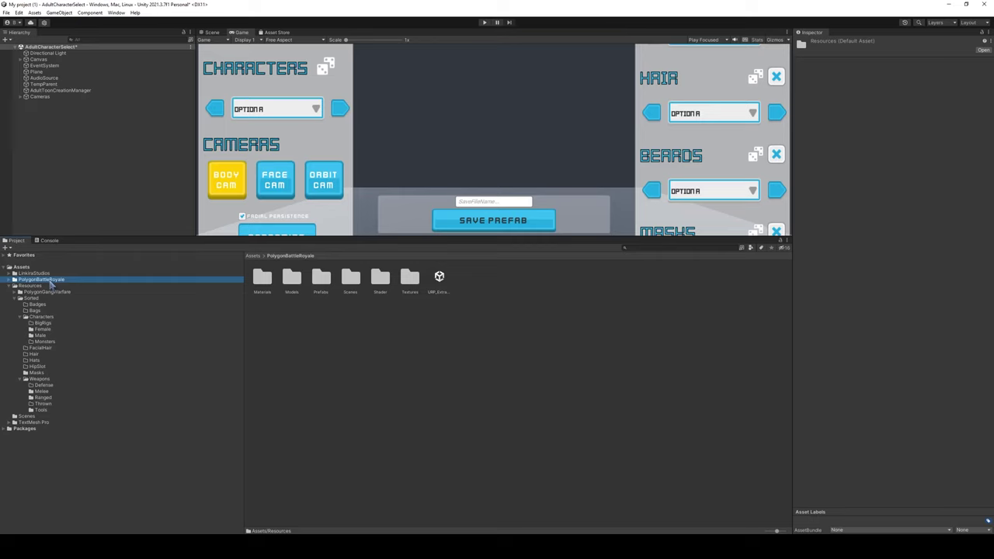
Move PolygonBattleRoyale into Resources and run Toolkit > Sort Individual Packs > Sort PolygonBattleRoyale Assets
drag(46, 291, 47, 289)
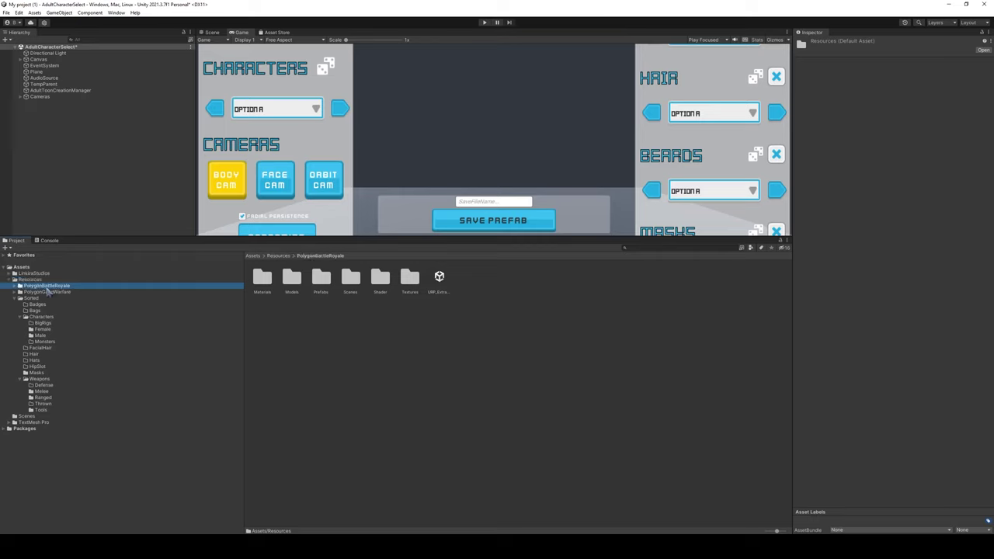
click(47, 281)
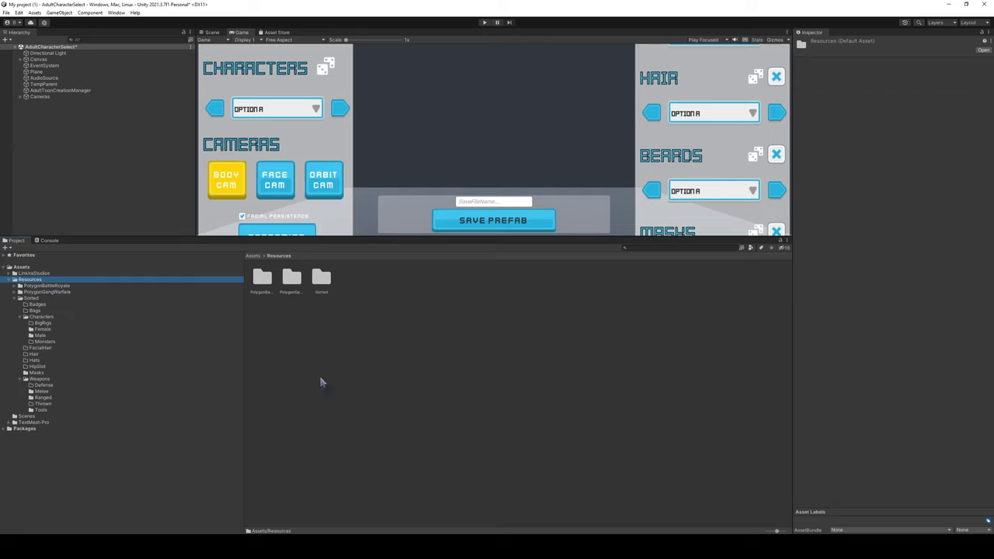
right_click(346, 357)
mouse_move(439, 322)
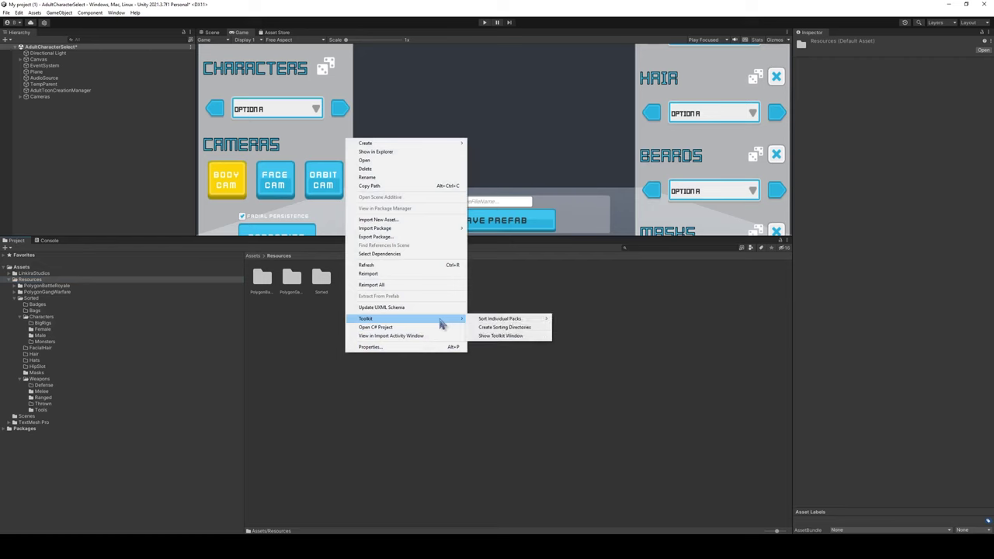
mouse_move(504, 324)
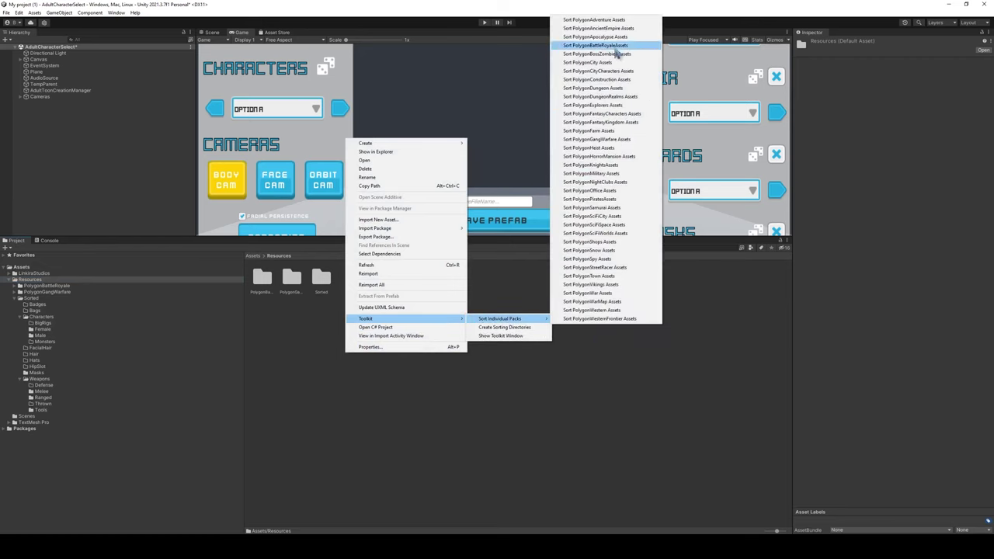
click(620, 51)
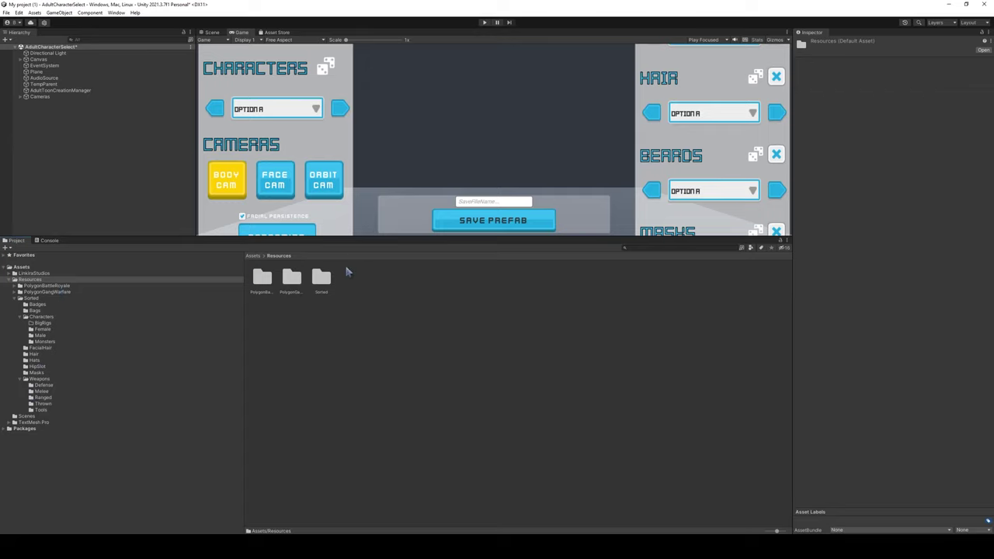
Enlarge the Game view, enter play mode, and cycle through the Battle Royale and Gang Warfare characters
drag(354, 245, 360, 417)
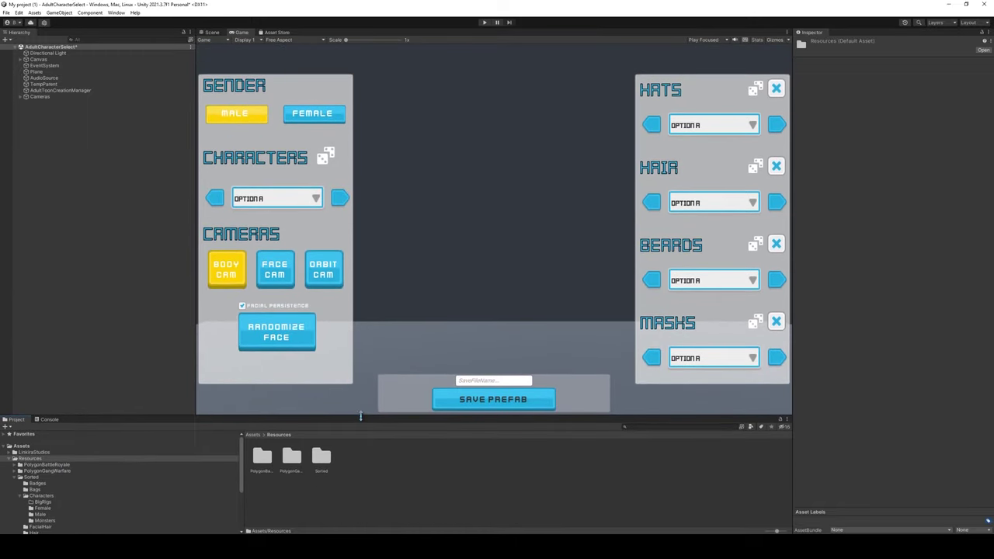
click(484, 23)
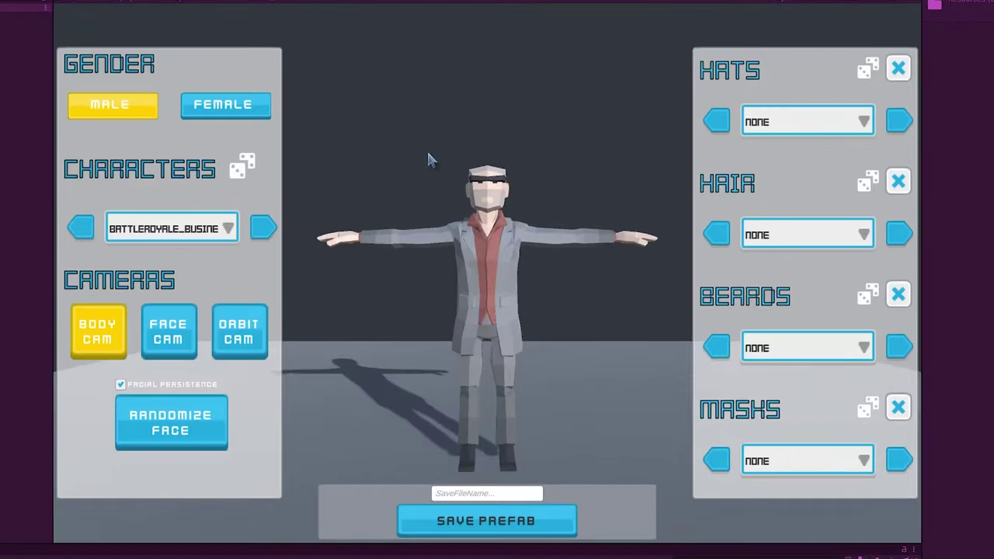
click(262, 231)
click(263, 231)
click(263, 232)
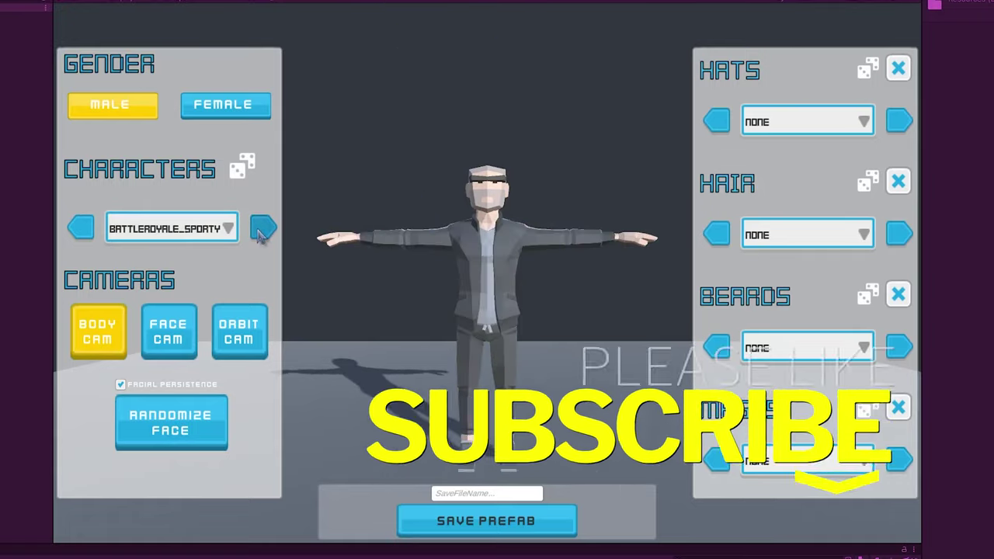
click(263, 232)
click(263, 232)
click(262, 231)
click(262, 232)
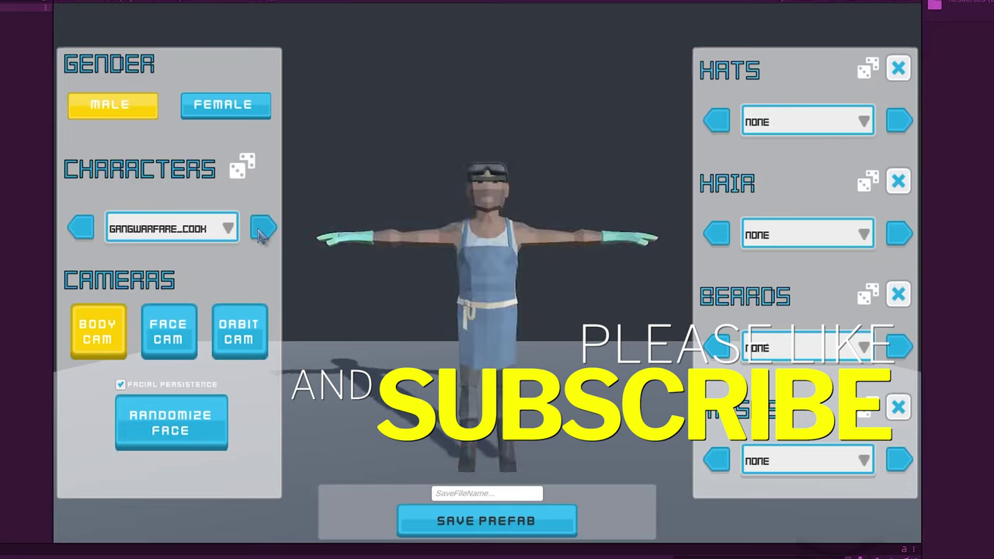
click(263, 231)
click(262, 231)
click(263, 228)
click(262, 228)
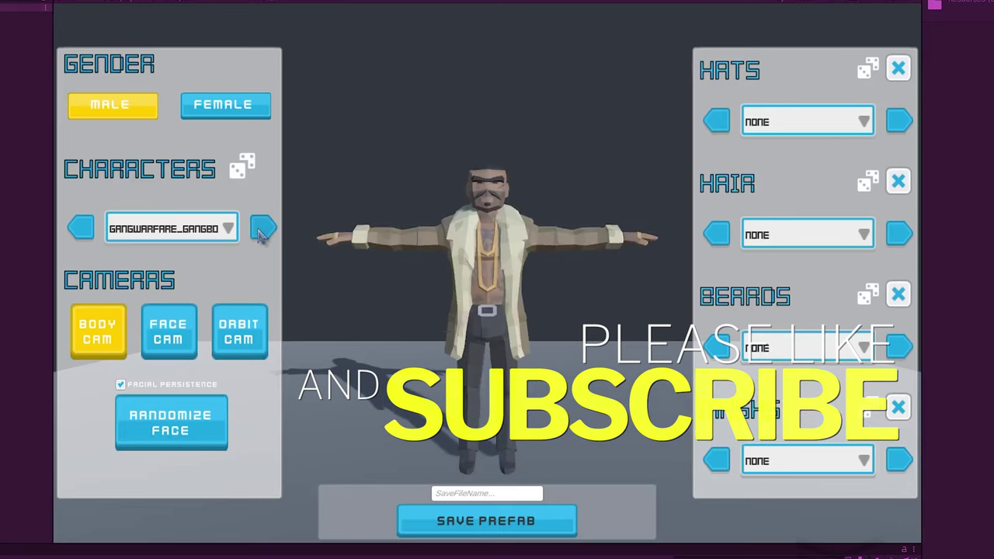
click(263, 228)
click(263, 231)
Pick GangWarfare_Cook from the Characters list, then reopen the list to confirm it
click(233, 242)
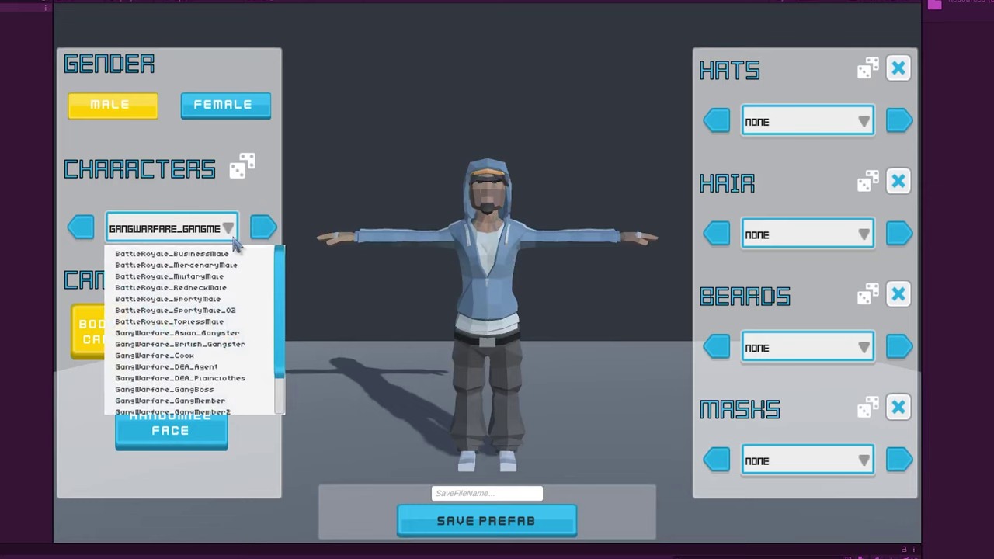
scroll(225, 319, down, 2)
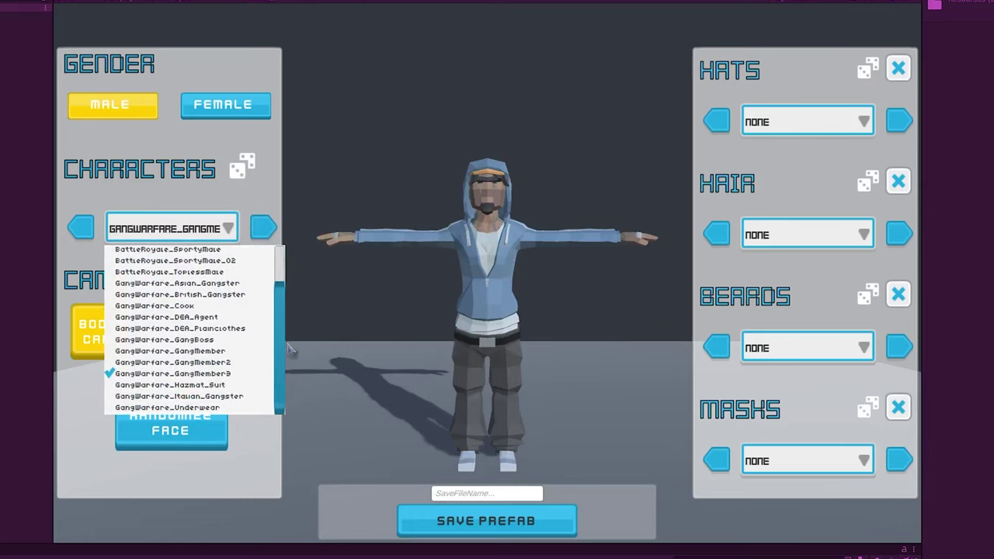
click(210, 307)
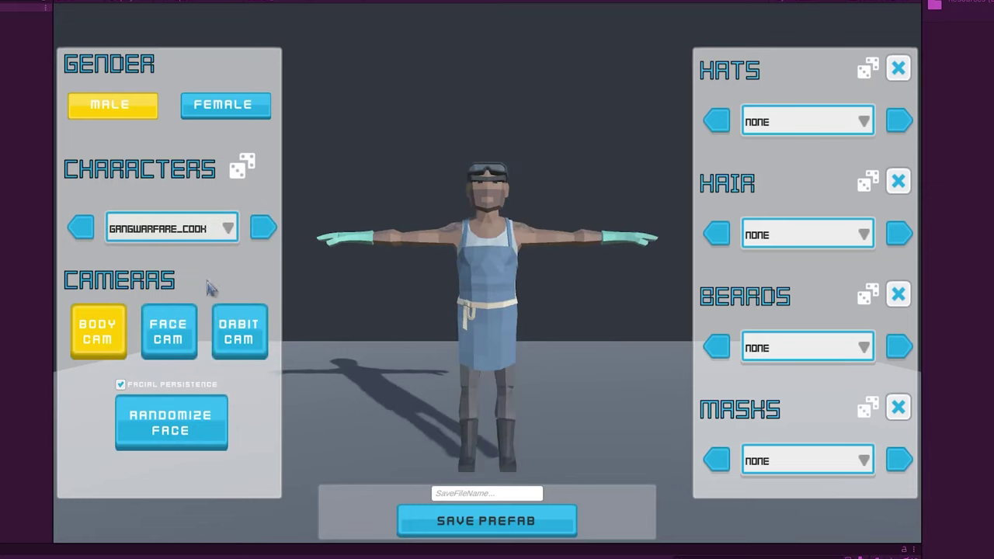
click(201, 238)
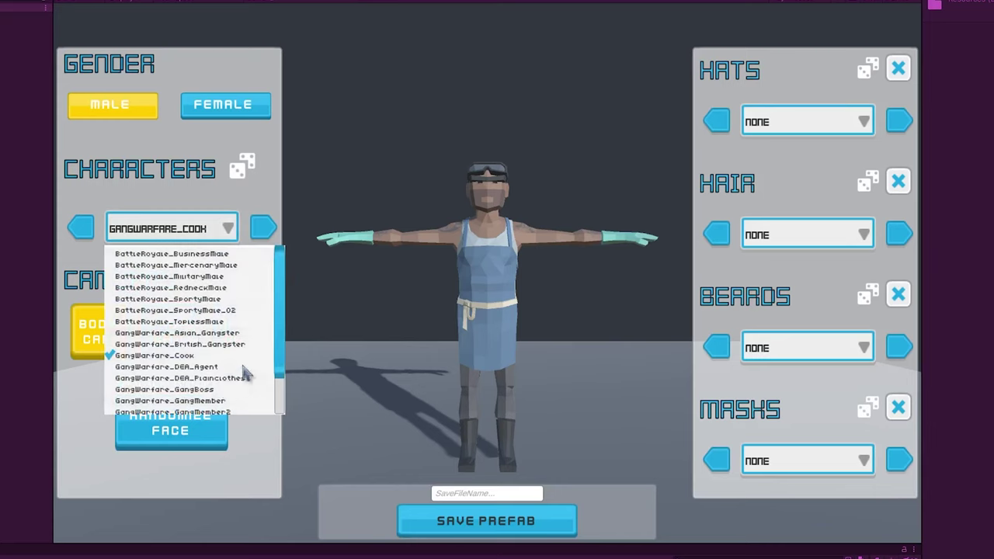
click(222, 234)
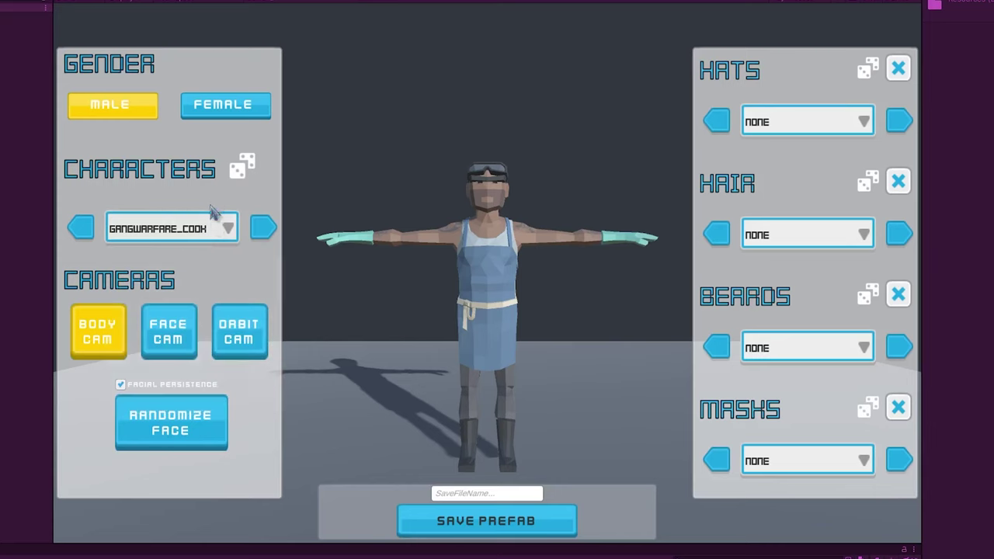
Switch to the Face Cam, then the Orbit Cam, and randomize the face three times
click(169, 333)
click(250, 340)
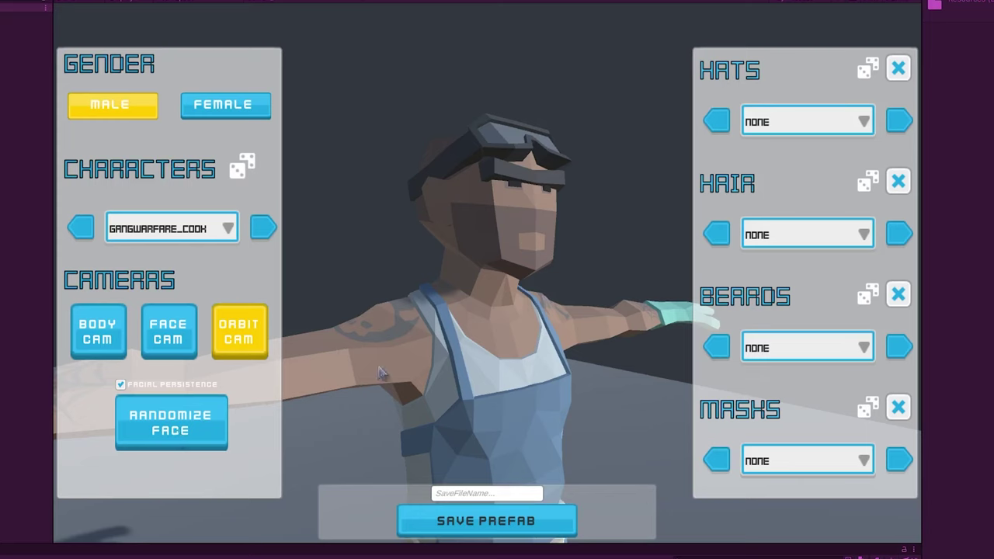
click(172, 433)
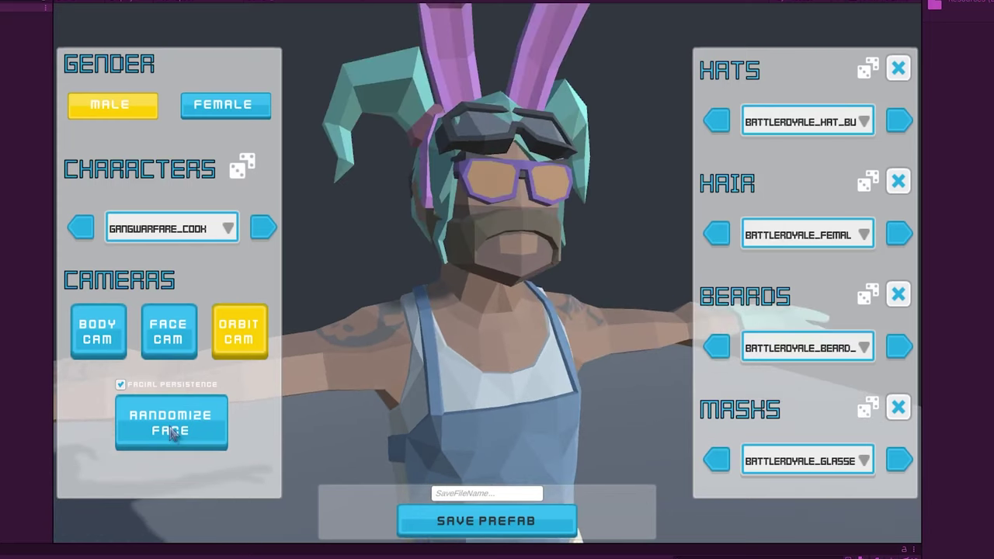
click(172, 433)
click(172, 433)
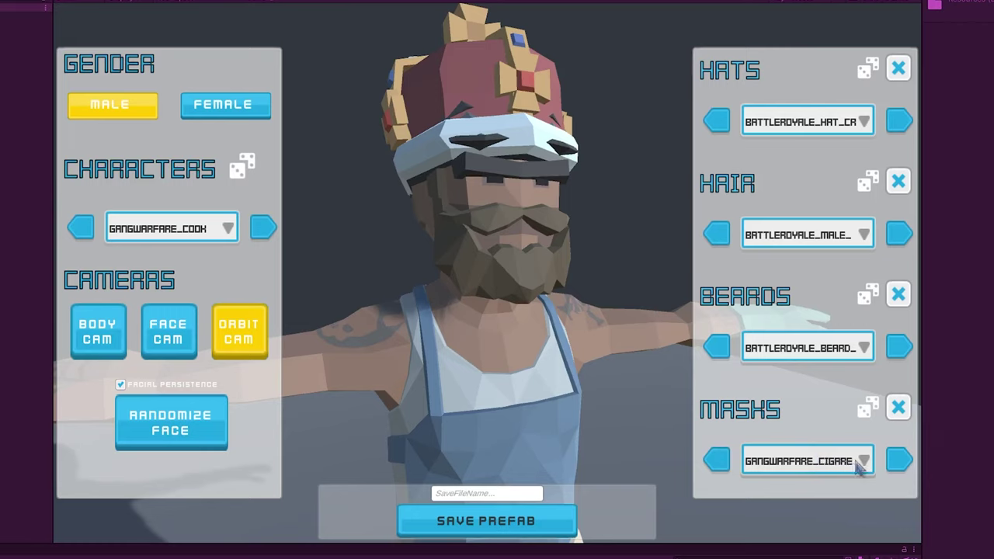
Cycle the Masks past the cigarette, eyepatch and gas mask until the scarf is on
click(897, 462)
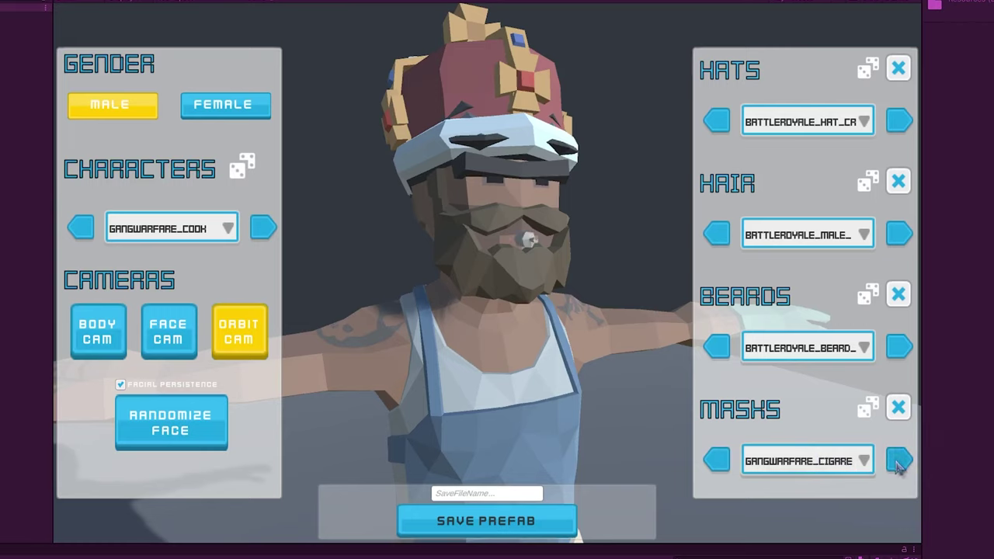
click(897, 462)
click(897, 463)
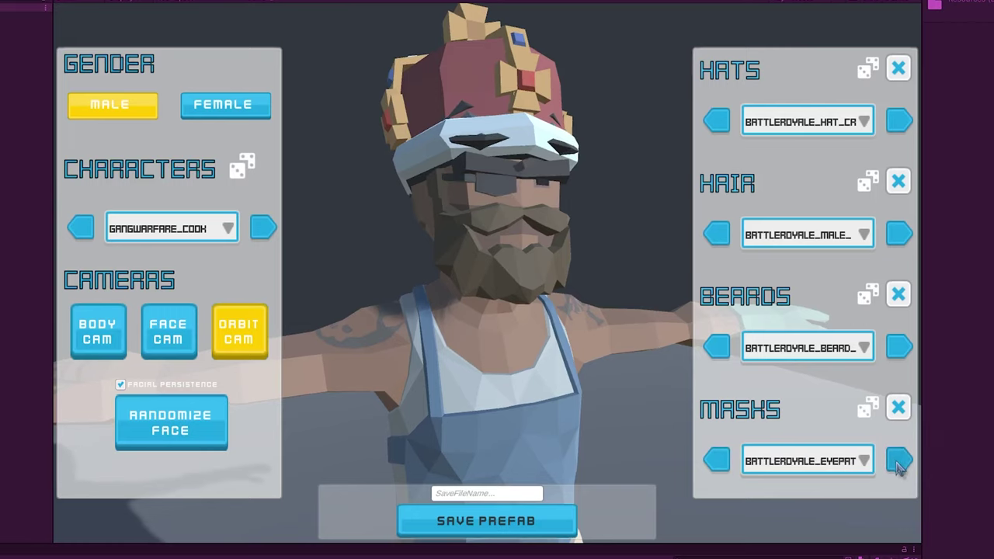
click(897, 462)
click(897, 463)
click(896, 463)
click(896, 462)
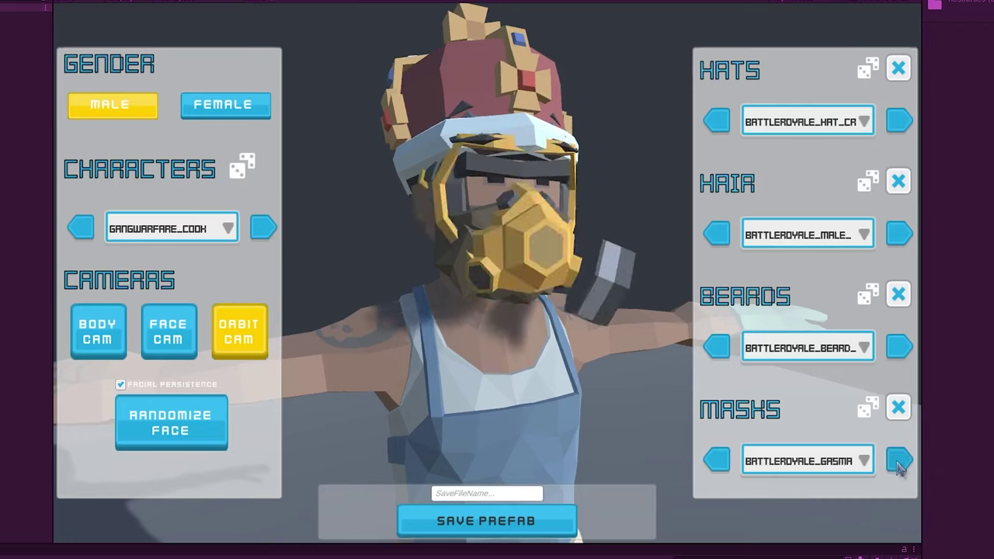
click(896, 463)
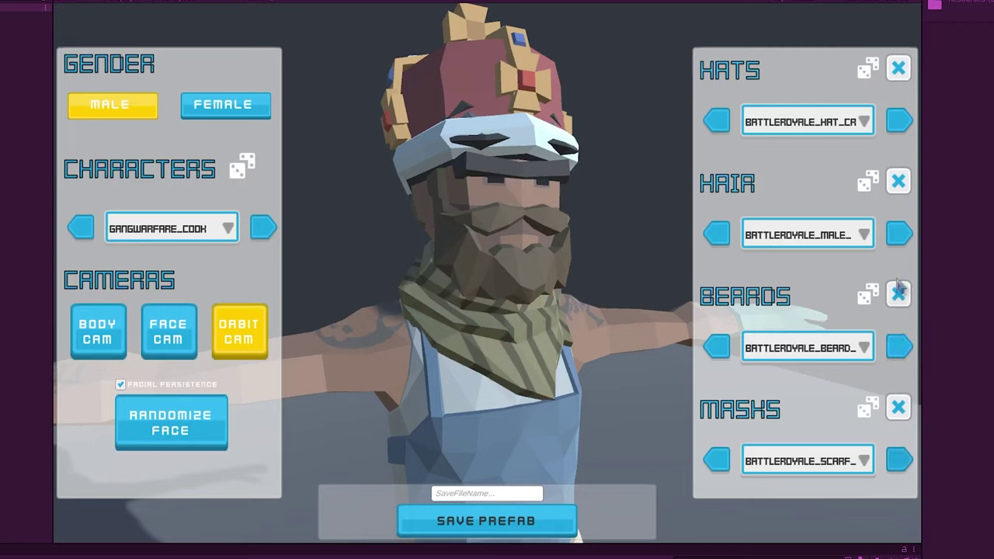
Remove the crown and re-roll Hats until a wide-brimmed hat is chosen, facing the character
click(899, 69)
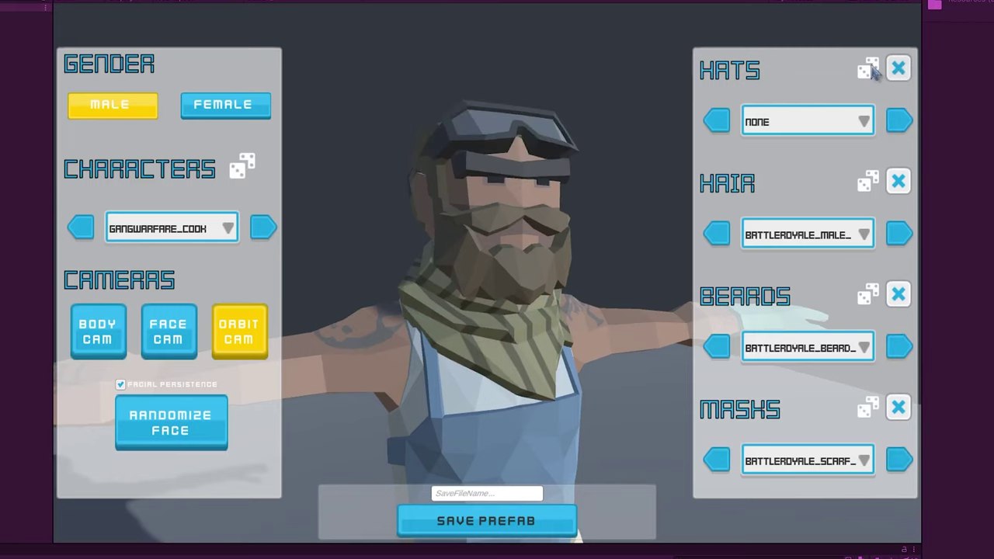
click(873, 70)
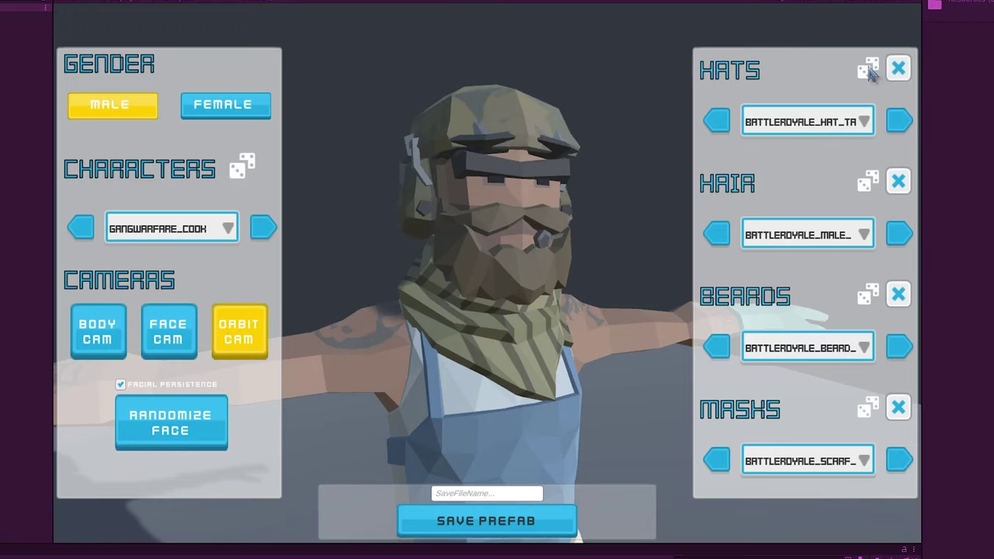
click(871, 72)
click(871, 71)
click(871, 72)
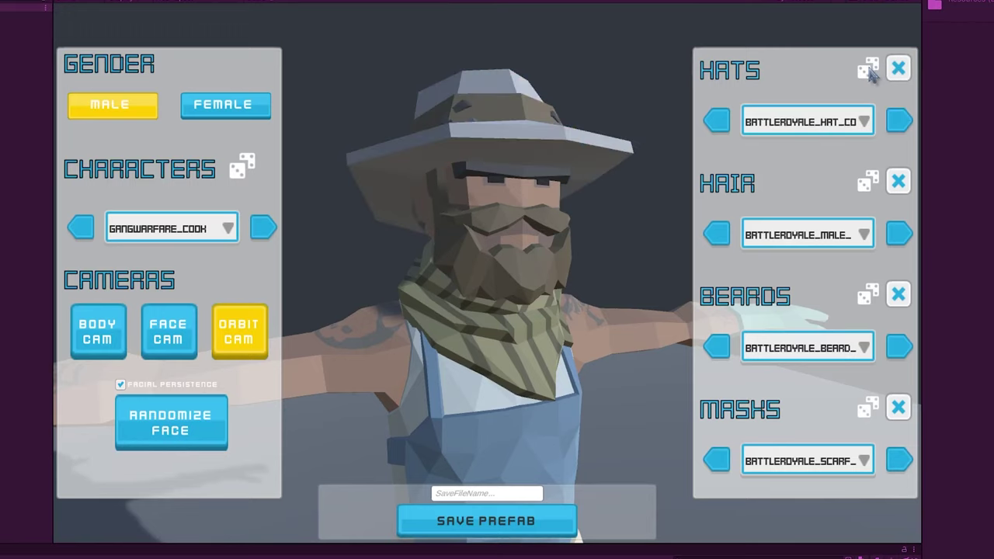
drag(370, 384, 433, 394)
Return to the Body Cam, make the character female, and step through outfits to the military uniform
click(99, 334)
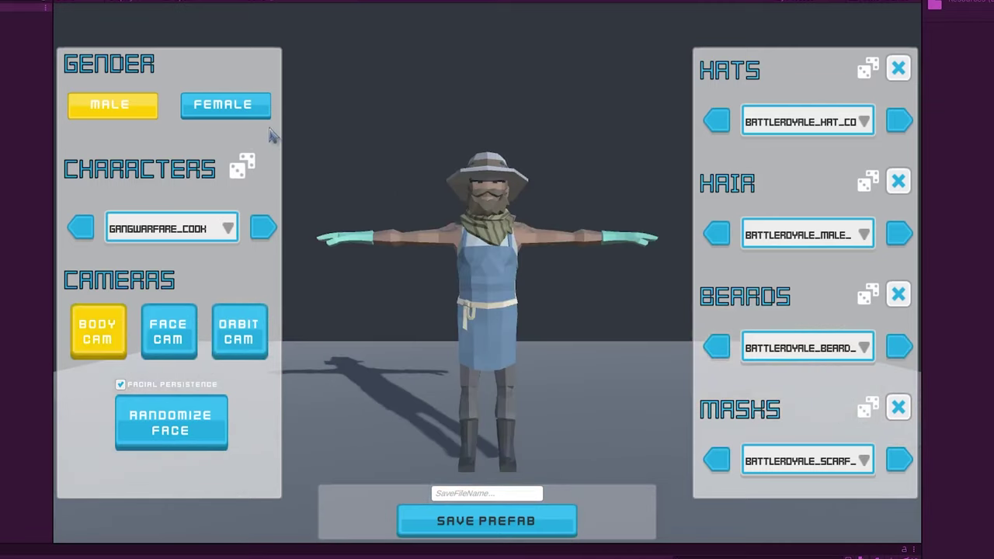
click(244, 113)
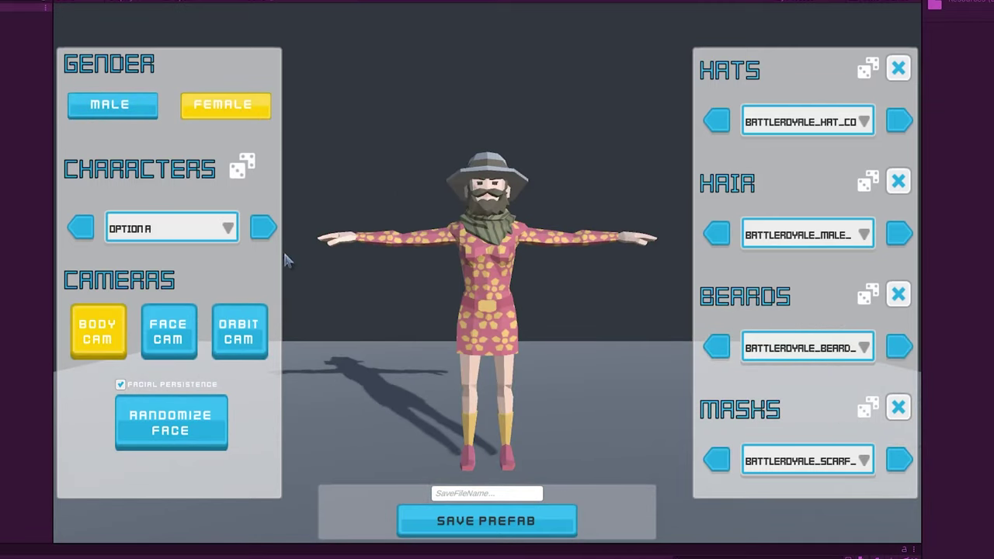
click(264, 229)
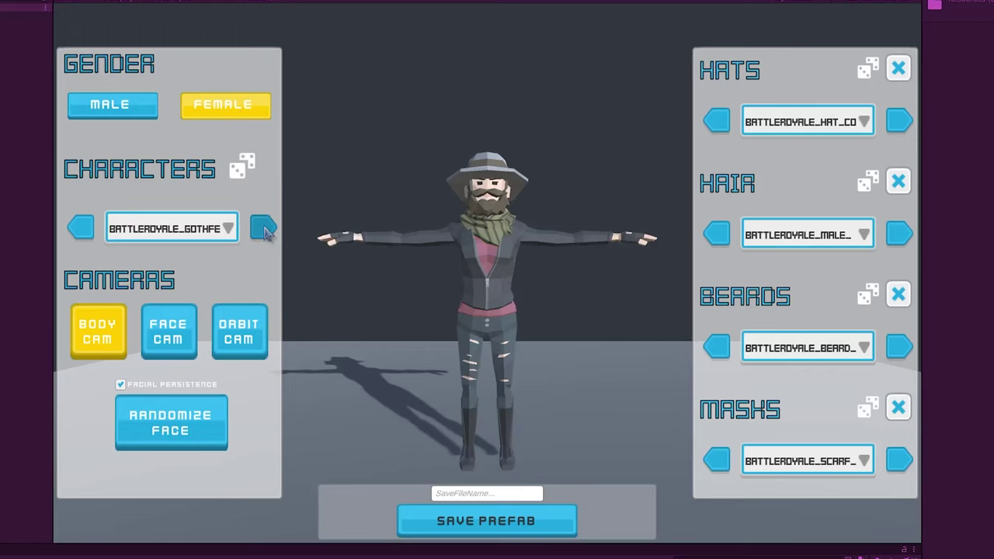
click(264, 229)
click(264, 229)
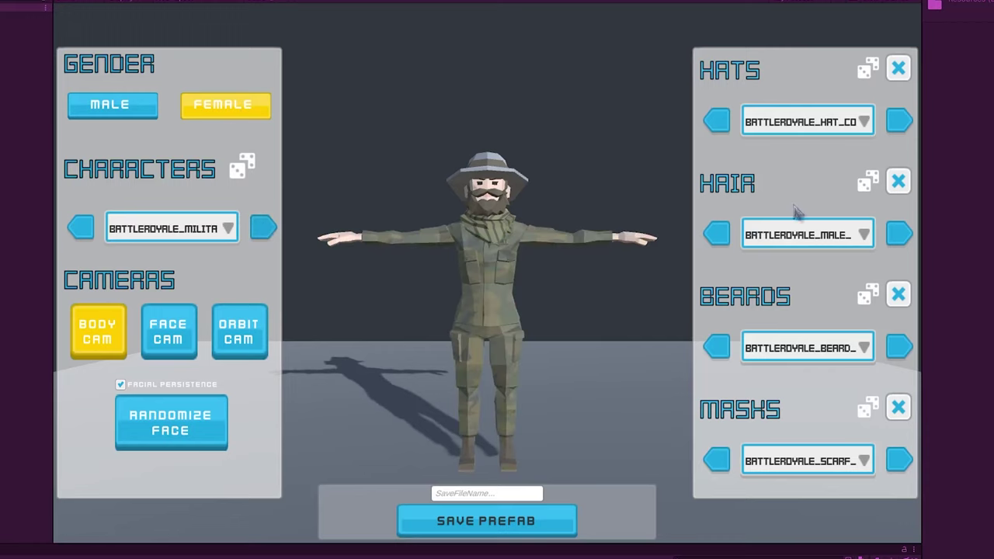
Clear the hat, hair, beard and scarf from the character
click(896, 69)
click(897, 180)
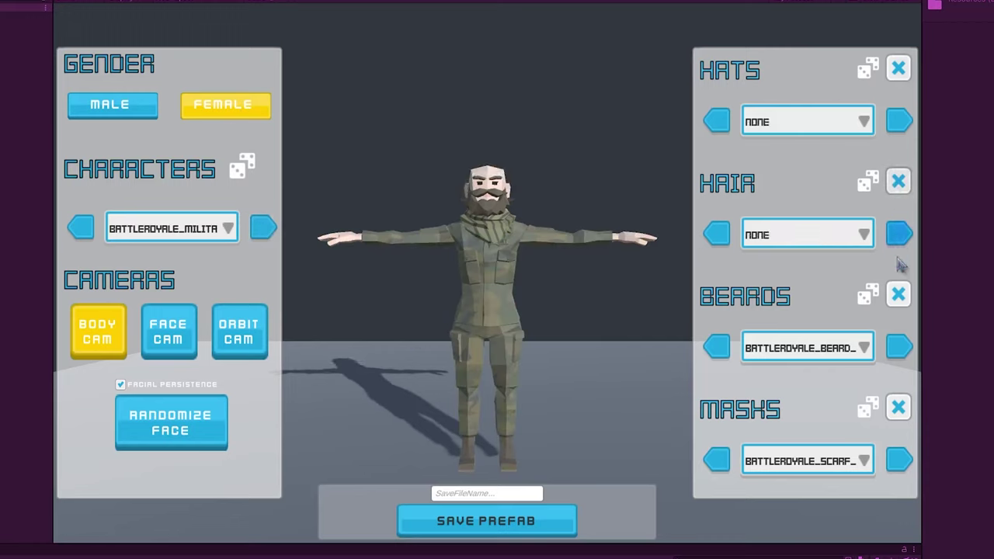
click(898, 293)
click(898, 407)
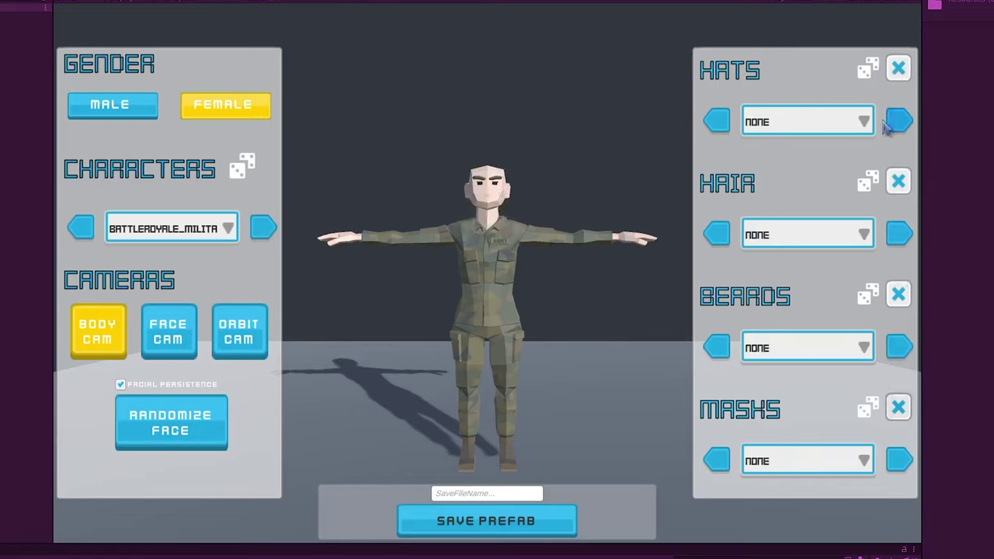
Step through the Characters list until the BattleRoyale_Sporty Good Girl outfit appears
click(264, 231)
click(264, 230)
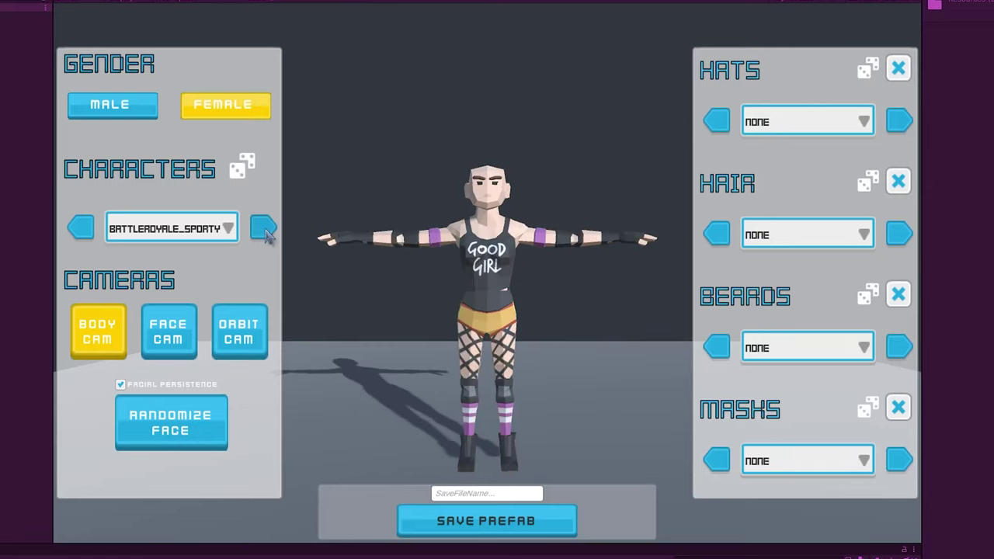
click(264, 230)
click(264, 231)
click(264, 231)
click(264, 230)
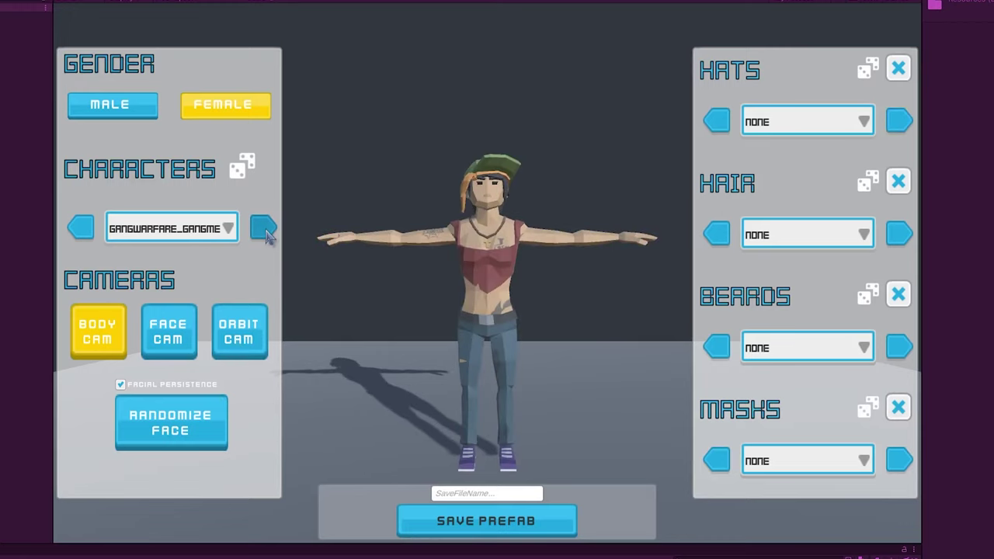
click(264, 230)
click(264, 231)
click(264, 230)
click(263, 231)
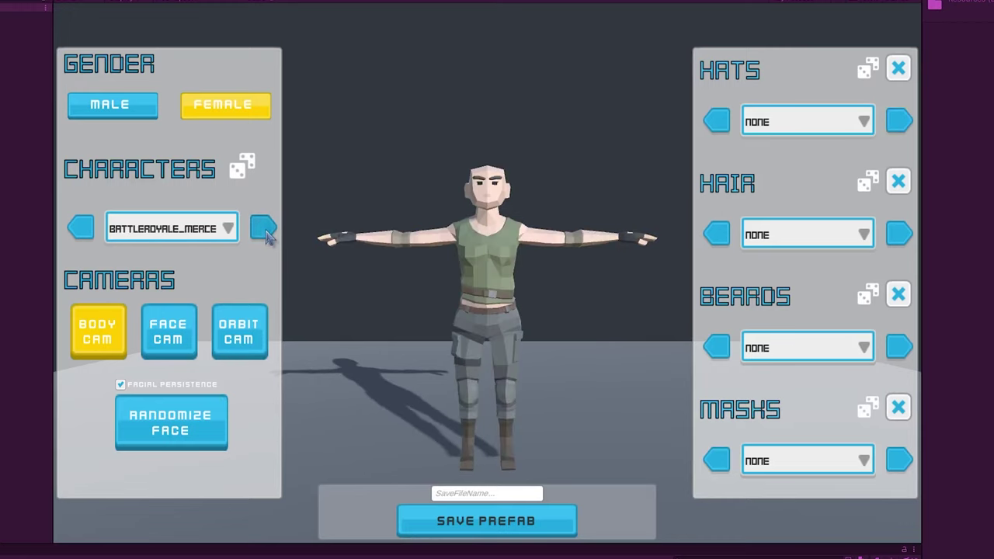
click(264, 230)
click(264, 230)
click(264, 231)
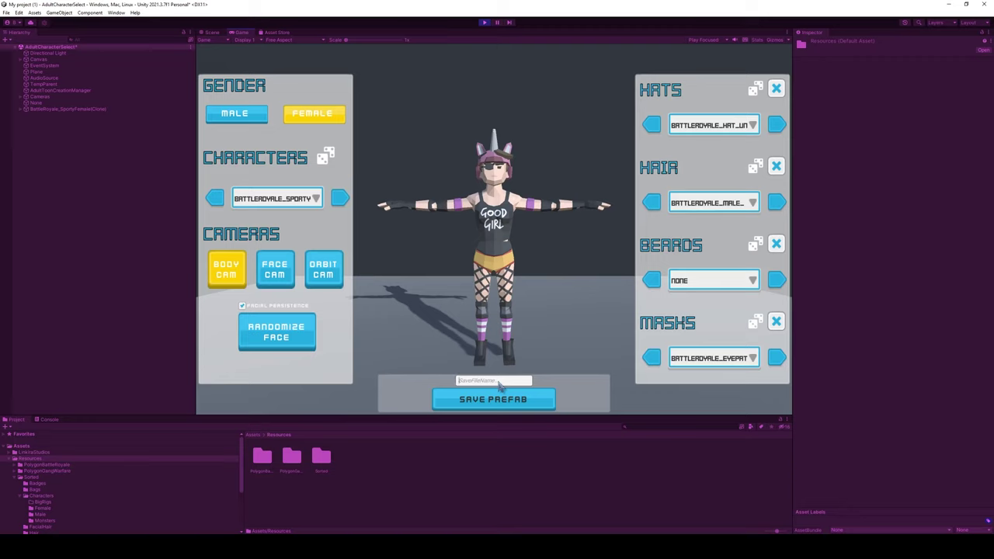
Save the Goodgirl prefab, then select it in Assets/Saved/Prefabs and enlarge its Inspector preview
click(511, 401)
drag(300, 419, 291, 299)
click(25, 478)
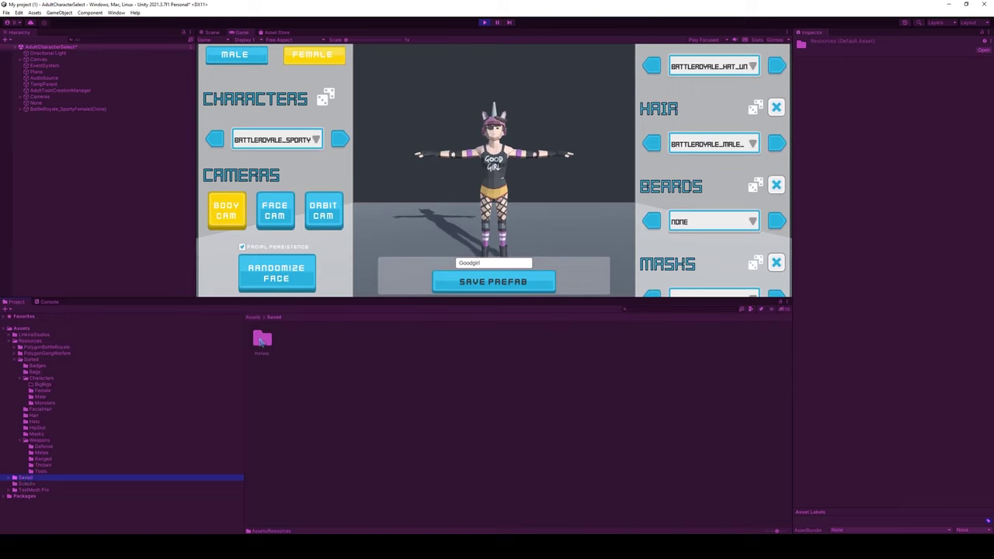
double_click(261, 339)
click(264, 343)
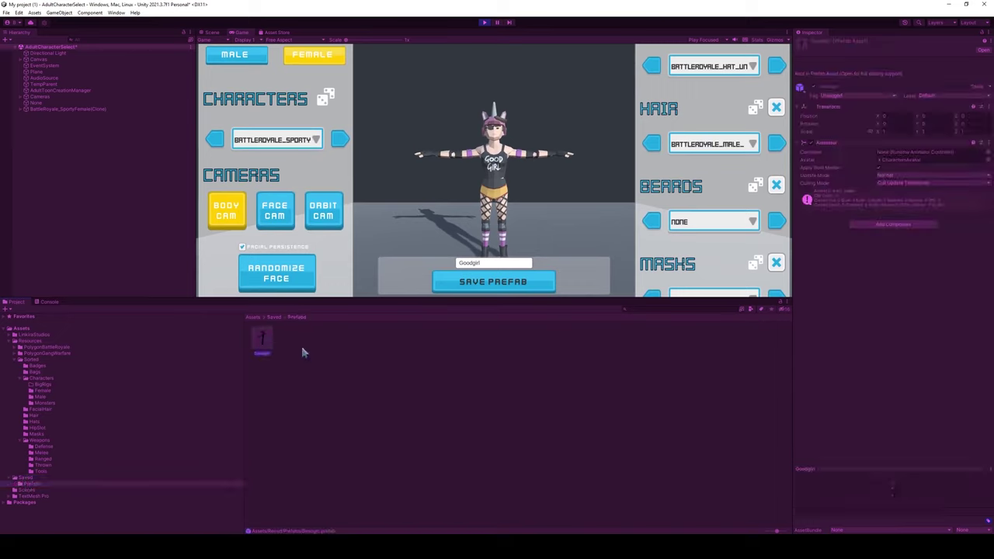
drag(865, 467, 862, 202)
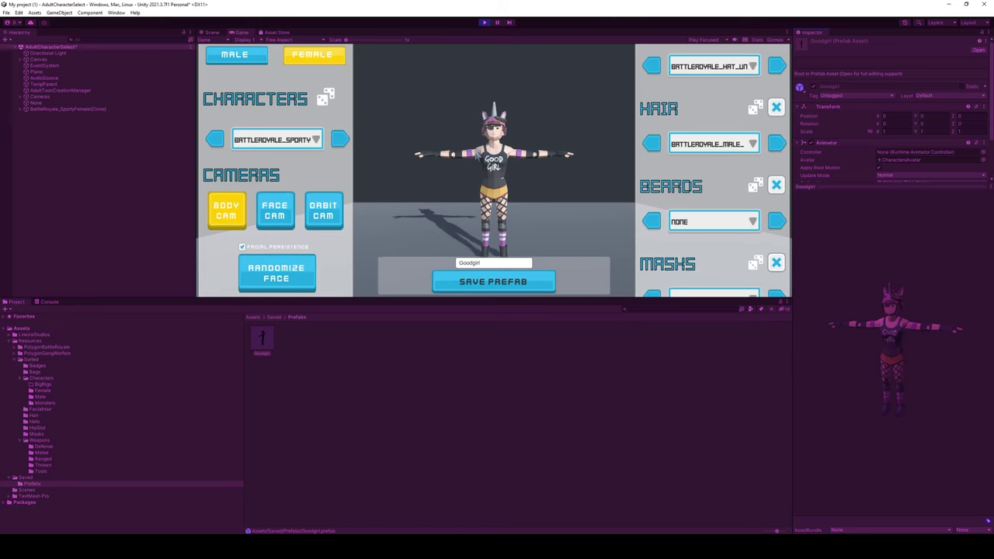
Enlarge the Game view and zoom the camera onto the Goodgirl character's face
drag(463, 301, 475, 491)
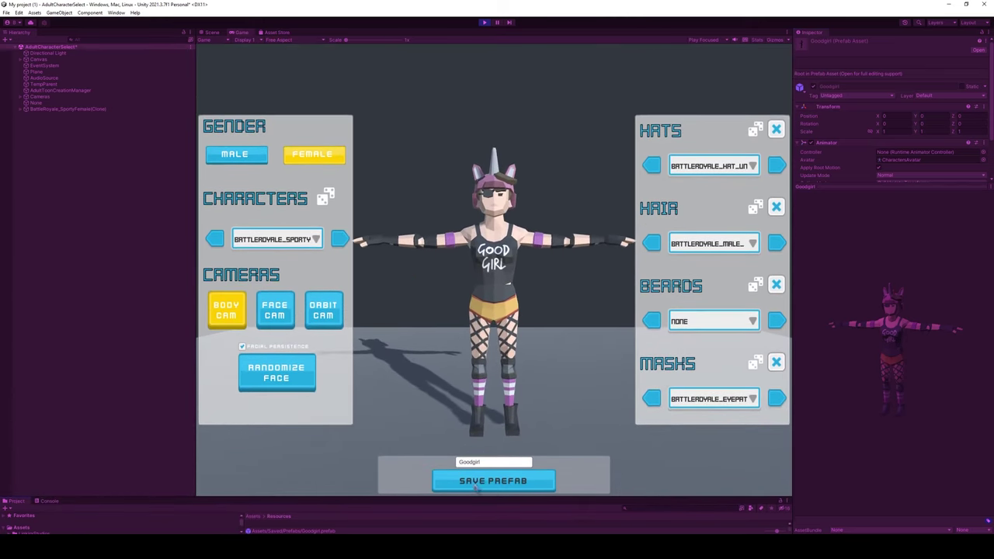
click(266, 307)
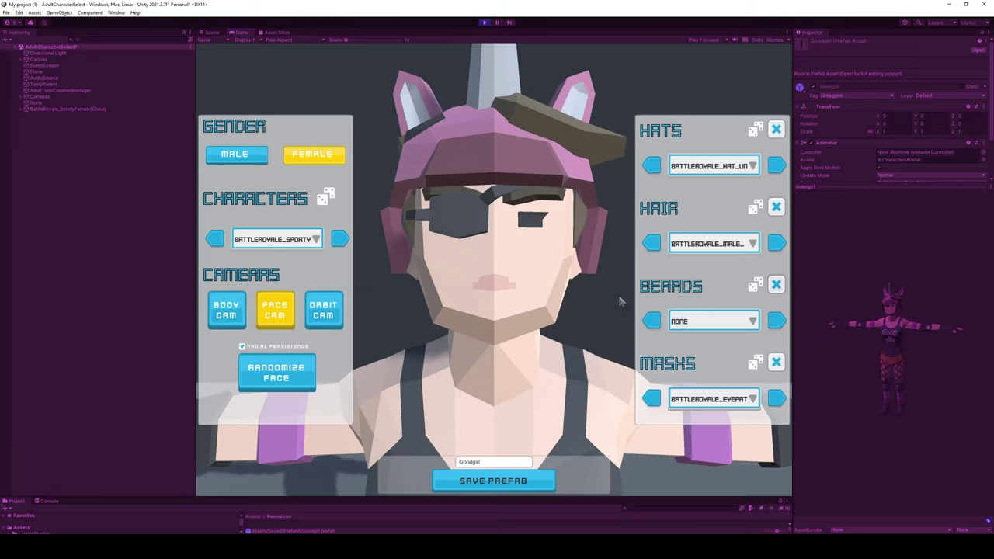